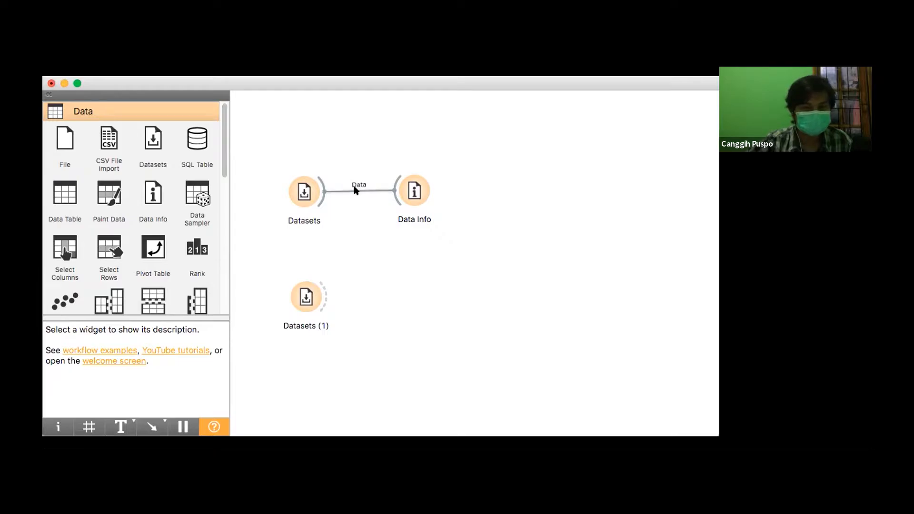
- Check the link between Datasets and Data Info, and move the Data Info widget above and to the right of Datasets
{"action": "double_click", "coordinate": [328, 191]}
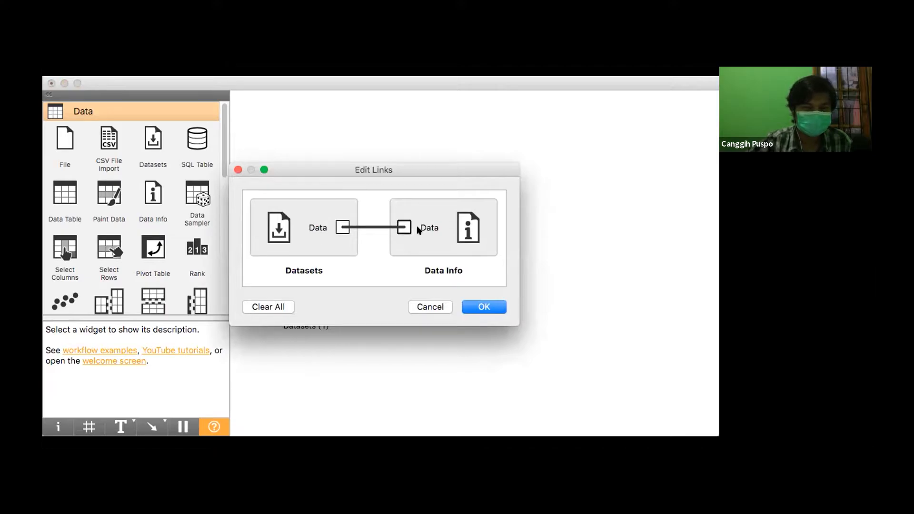
{"action": "left_click", "coordinate": [428, 304]}
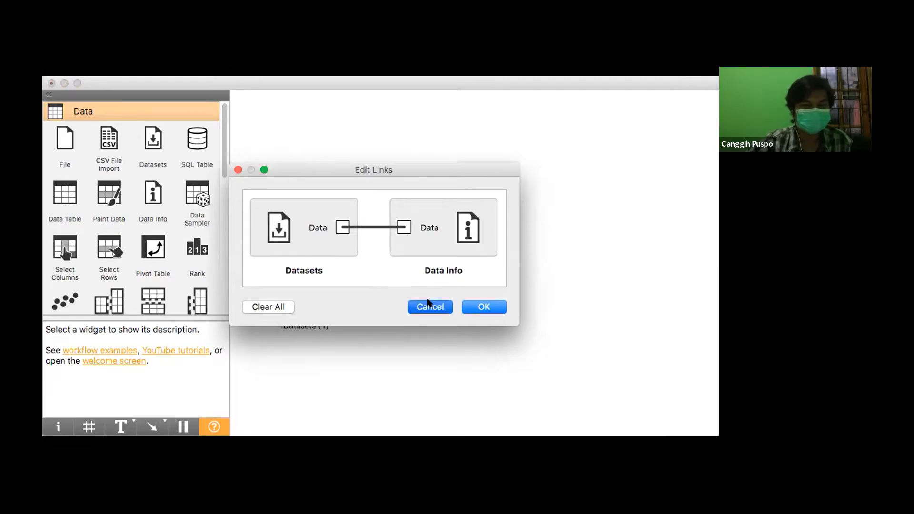
{"action": "left_click_drag", "start_coordinate": [412, 183], "coordinate": [406, 121]}
{"action": "left_click", "coordinate": [497, 154]}
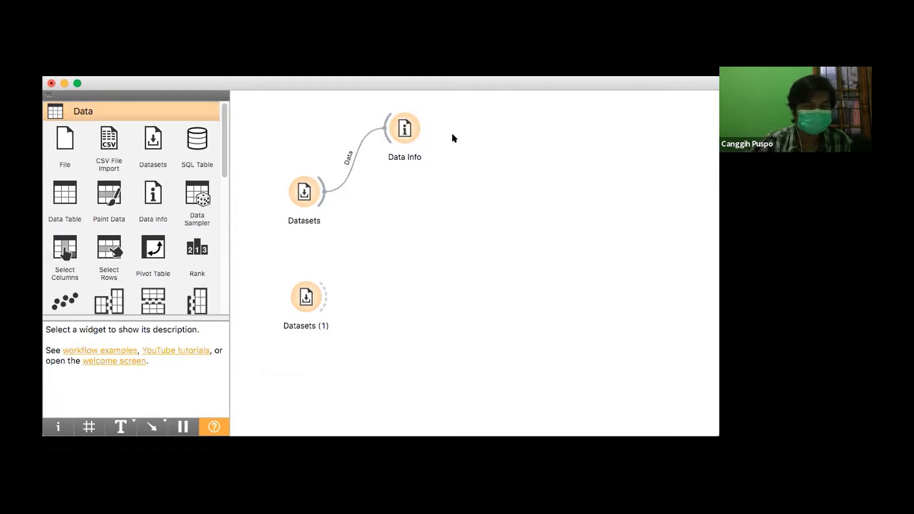
- Open the Data Info widget and examine the basic information about the loaded dataset
{"action": "double_click", "coordinate": [398, 126]}
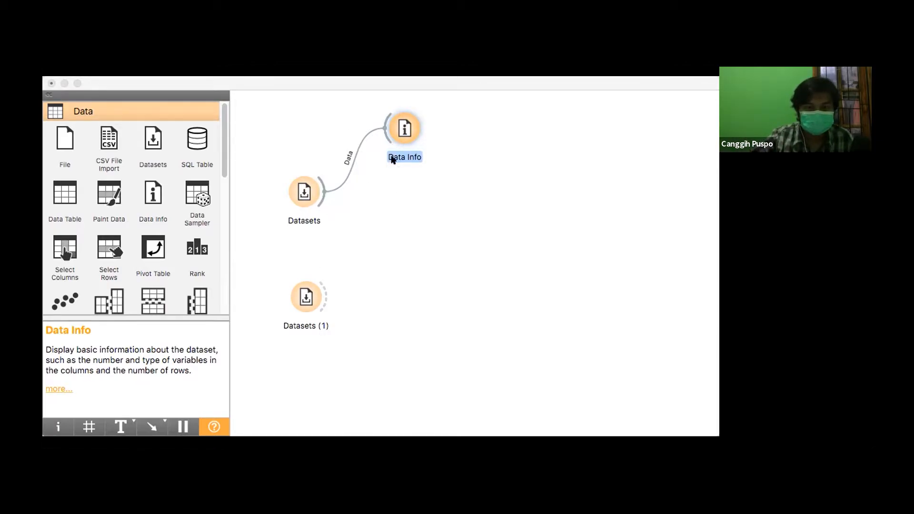
{"action": "mouse_move", "coordinate": [412, 196]}
{"action": "left_mouse_down"}
{"action": "mouse_move", "coordinate": [339, 200]}
{"action": "mouse_move", "coordinate": [423, 218]}
{"action": "mouse_move", "coordinate": [396, 193]}
{"action": "left_mouse_up"}
{"action": "mouse_move", "coordinate": [390, 245]}
{"action": "left_mouse_down"}
{"action": "mouse_move", "coordinate": [338, 262]}
{"action": "mouse_move", "coordinate": [461, 276]}
{"action": "left_mouse_up"}
{"action": "left_click_drag", "start_coordinate": [412, 247], "coordinate": [379, 246]}
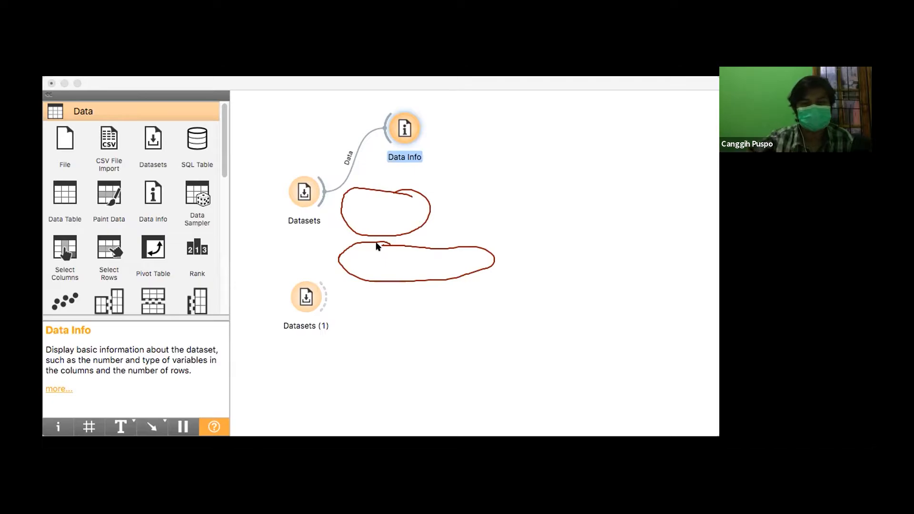
{"action": "left_click", "coordinate": [415, 85]}
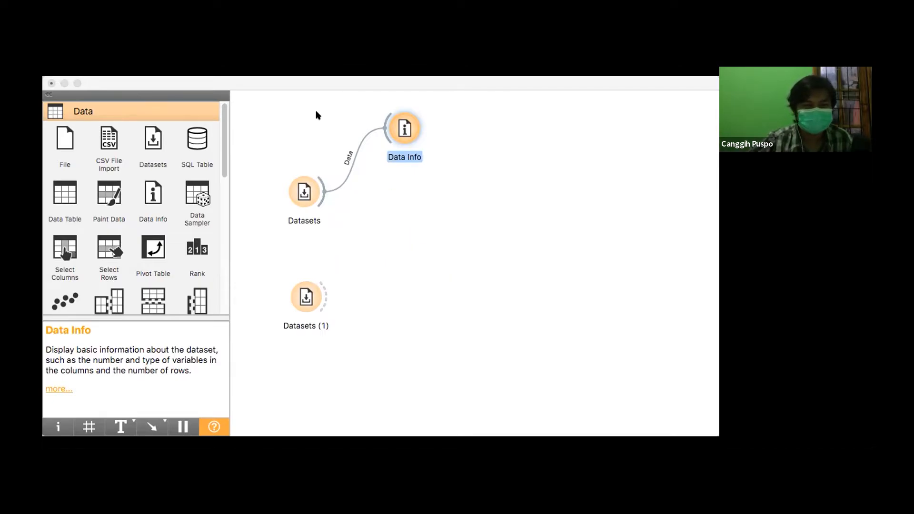
{"action": "left_click", "coordinate": [459, 182]}
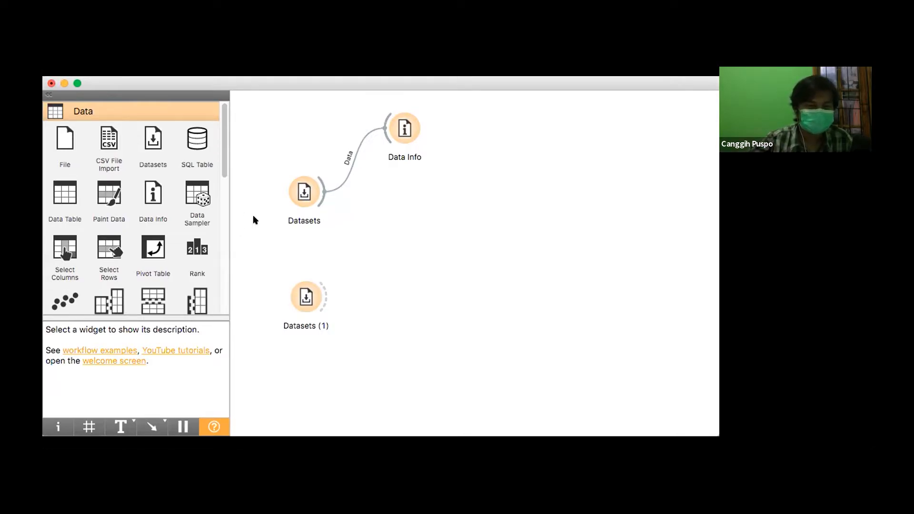
- Delete the unconnected Datasets (1) widget and place a Data Table widget below Data Info
{"action": "left_click", "coordinate": [306, 299]}
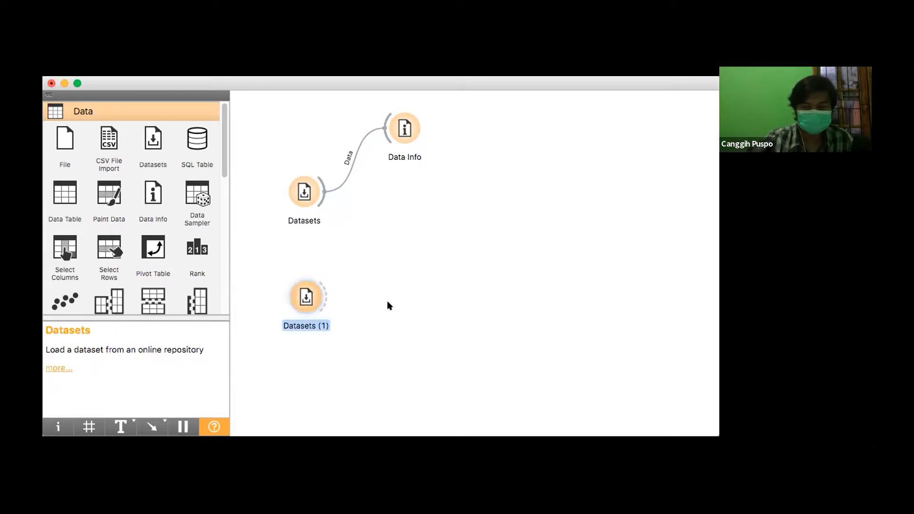
{"action": "key", "text": "BackSpace"}
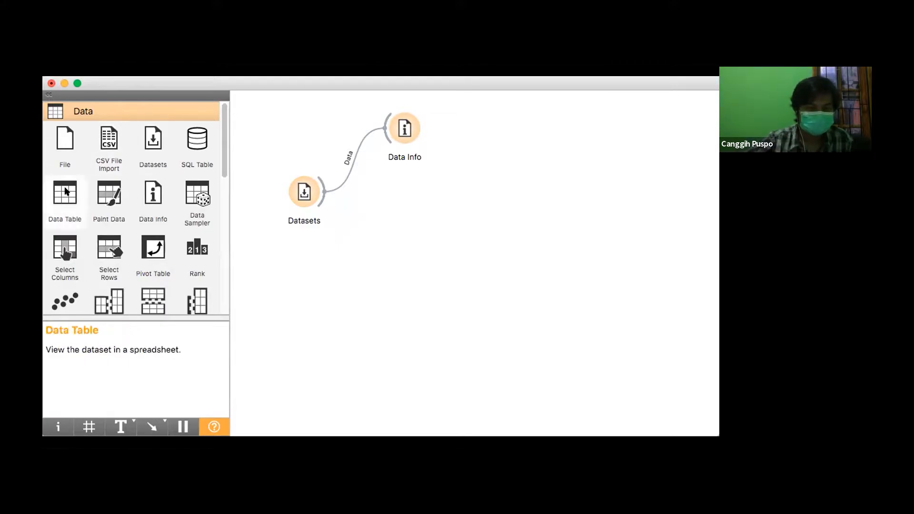
{"action": "left_click_drag", "start_coordinate": [65, 189], "coordinate": [404, 206]}
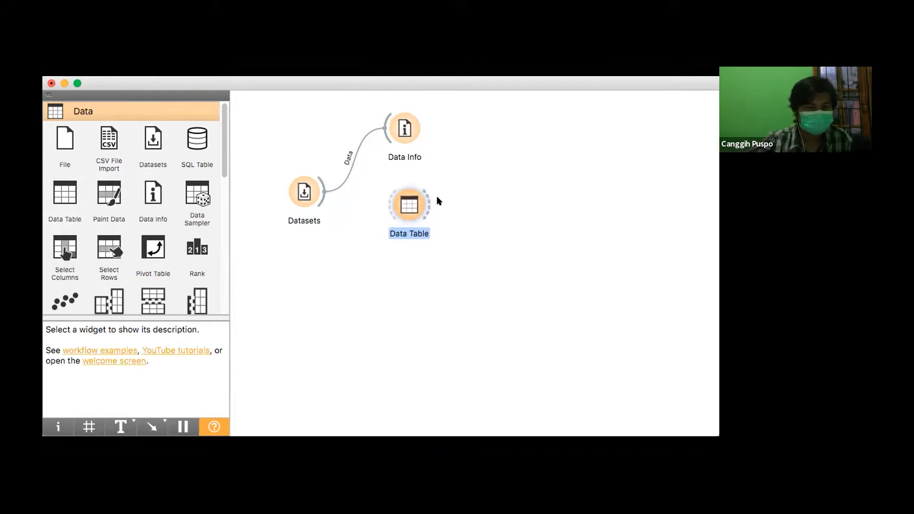
{"action": "left_click", "coordinate": [437, 223]}
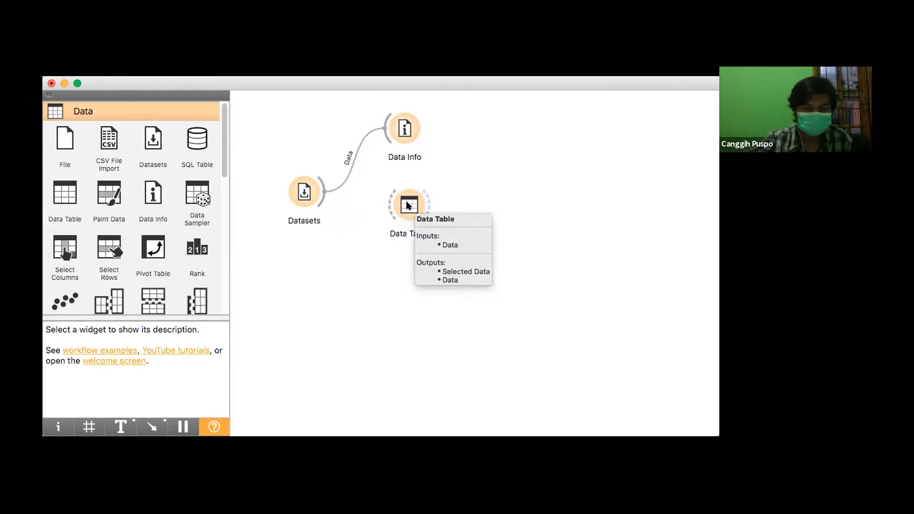
- View the contents of the Data Table widget before it has any input connected
{"action": "double_click", "coordinate": [407, 205]}
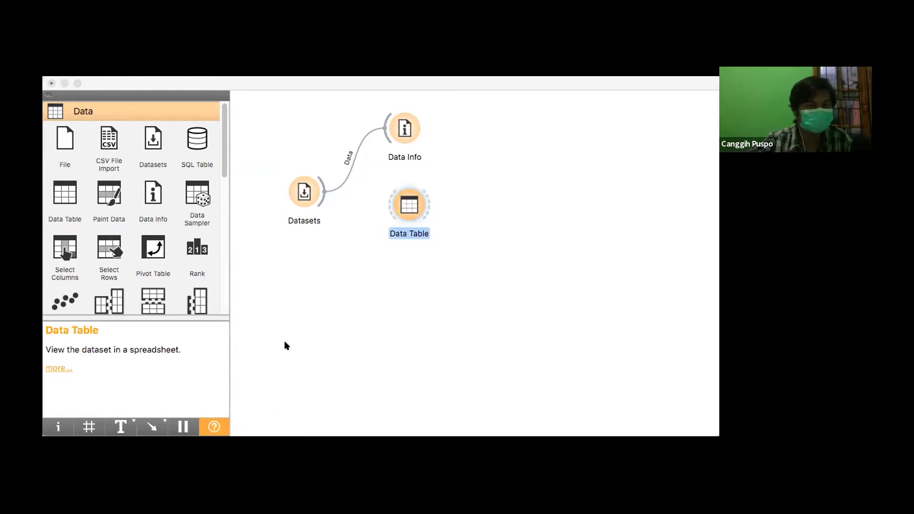
{"action": "left_click", "coordinate": [164, 86]}
{"action": "left_click", "coordinate": [339, 244]}
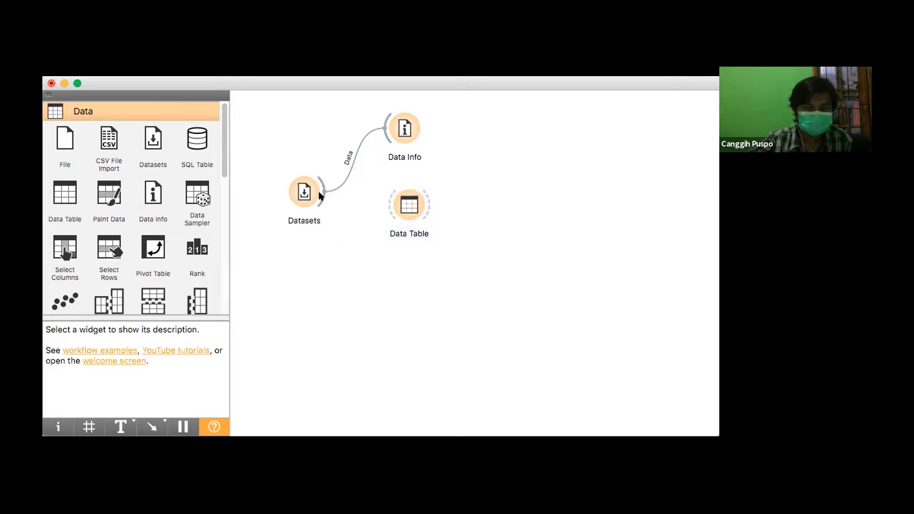
- Connect the Datasets output to the input of the Data Table widget
{"action": "left_click", "coordinate": [403, 203]}
{"action": "mouse_move", "coordinate": [402, 205]}
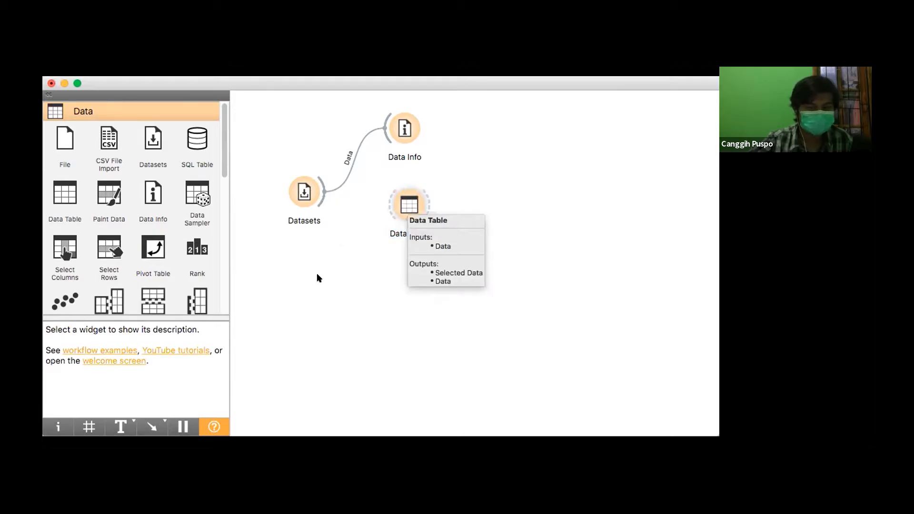
{"action": "left_click_drag", "start_coordinate": [320, 195], "coordinate": [390, 206]}
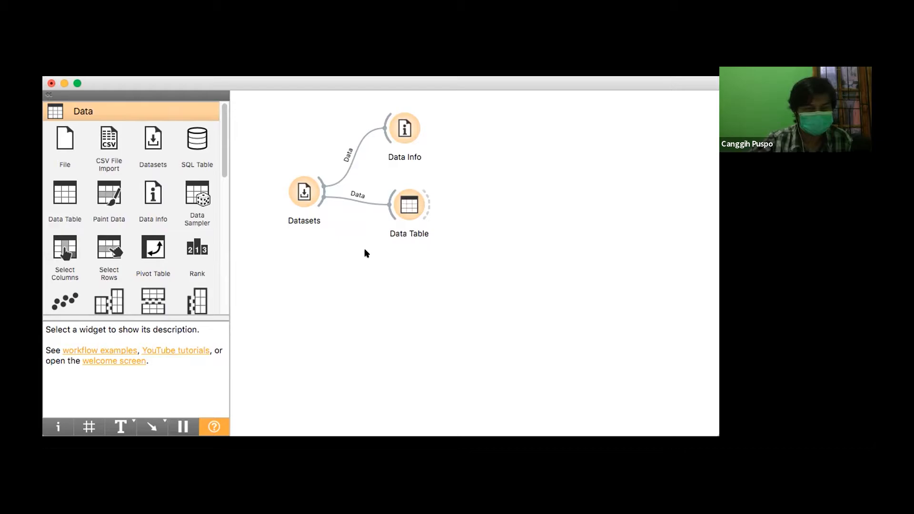
- Open the connected Data Table widget and examine the dataset's rows
{"action": "left_click", "coordinate": [408, 204]}
{"action": "double_click", "coordinate": [408, 205]}
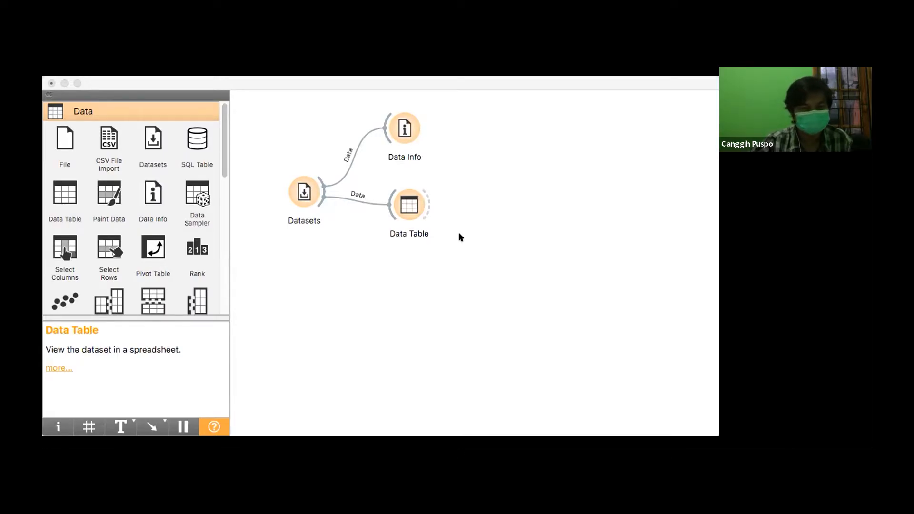
{"action": "left_click", "coordinate": [162, 84]}
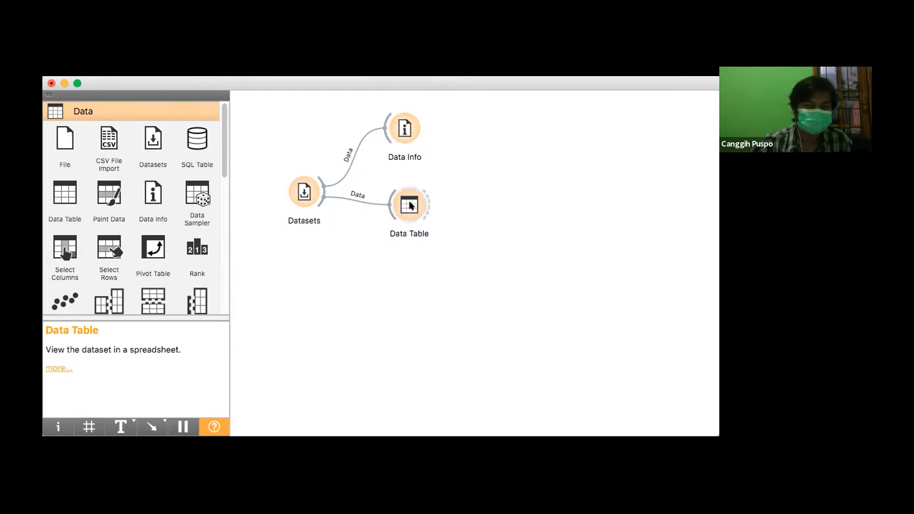
{"action": "mouse_move", "coordinate": [410, 205]}
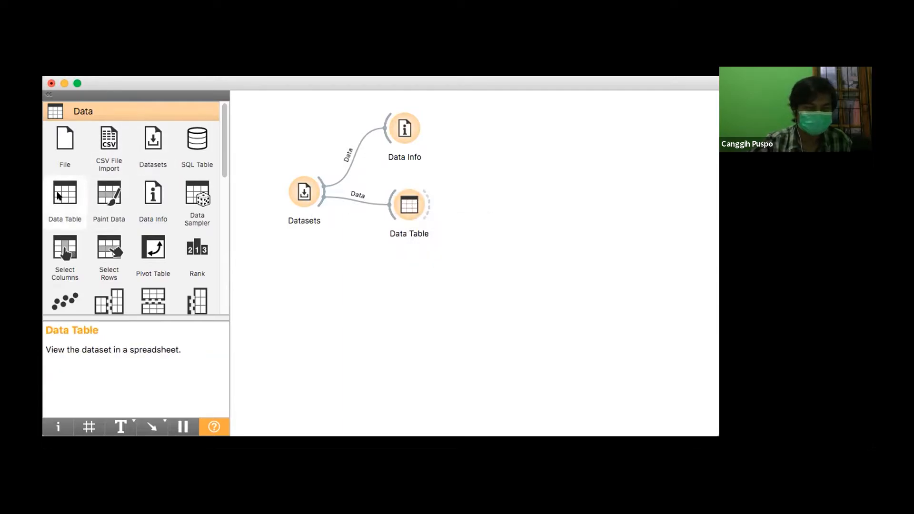
- Add a second Data Table widget and connect the first Data Table's Selected Data output to its Data input
{"action": "left_click_drag", "start_coordinate": [58, 195], "coordinate": [512, 180]}
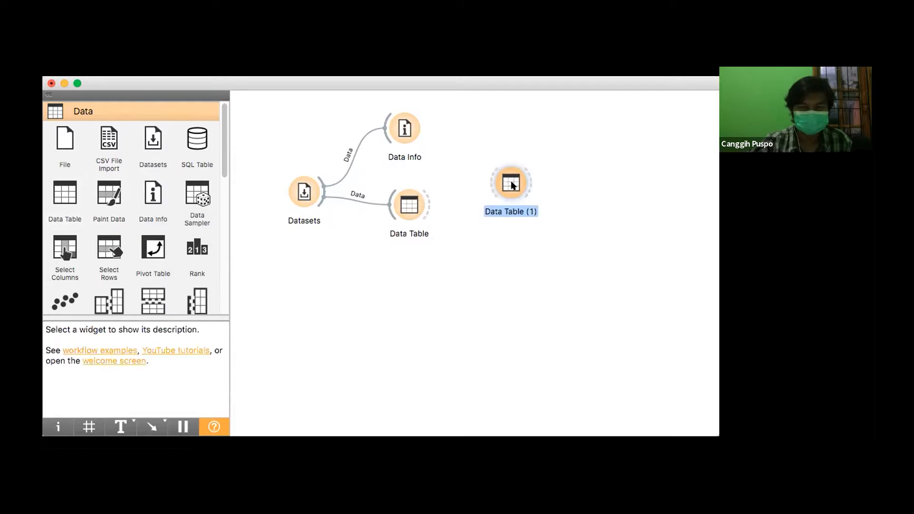
{"action": "left_click", "coordinate": [481, 213]}
{"action": "left_click_drag", "start_coordinate": [431, 204], "coordinate": [550, 212]}
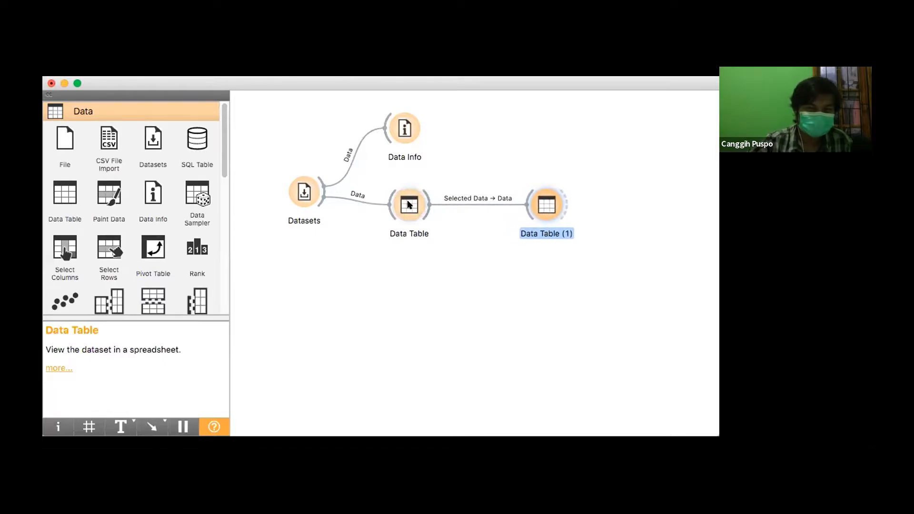
{"action": "mouse_move", "coordinate": [408, 205]}
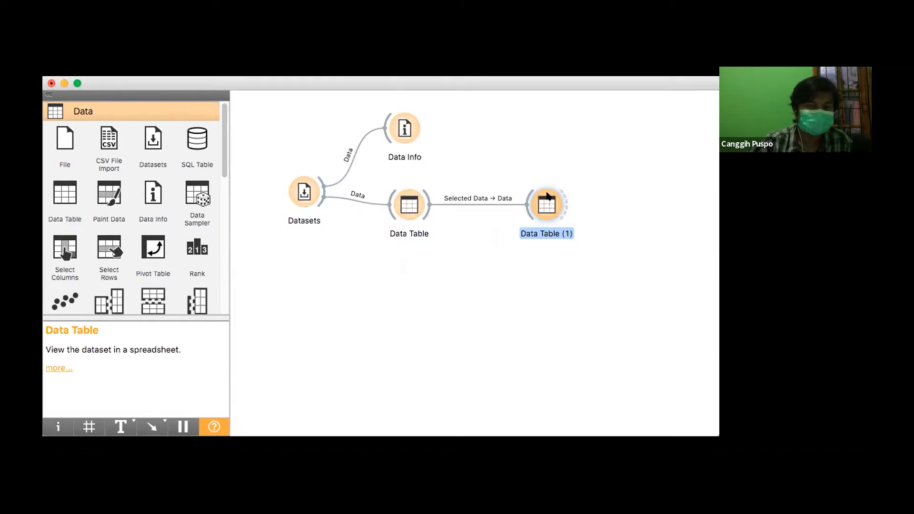
{"action": "left_click", "coordinate": [600, 206]}
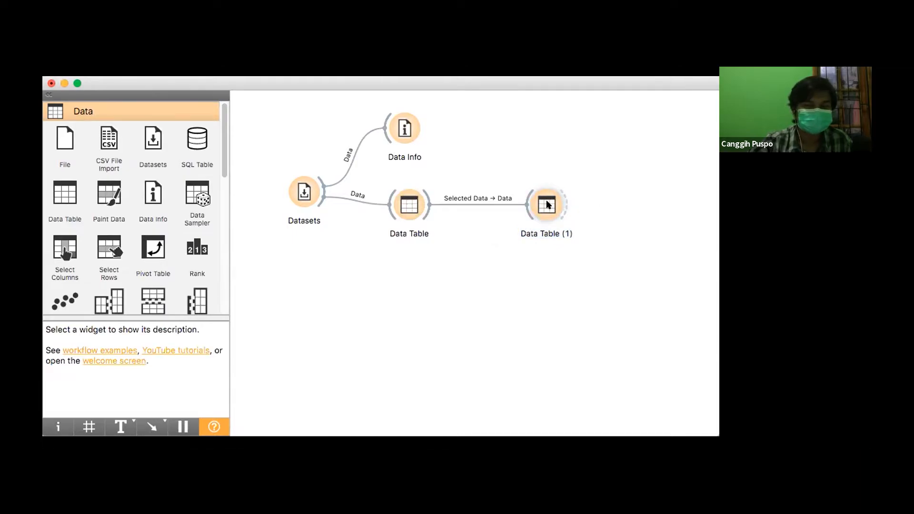
- Compare the contents of the first Data Table with those passed to Data Table (1)
{"action": "double_click", "coordinate": [546, 205]}
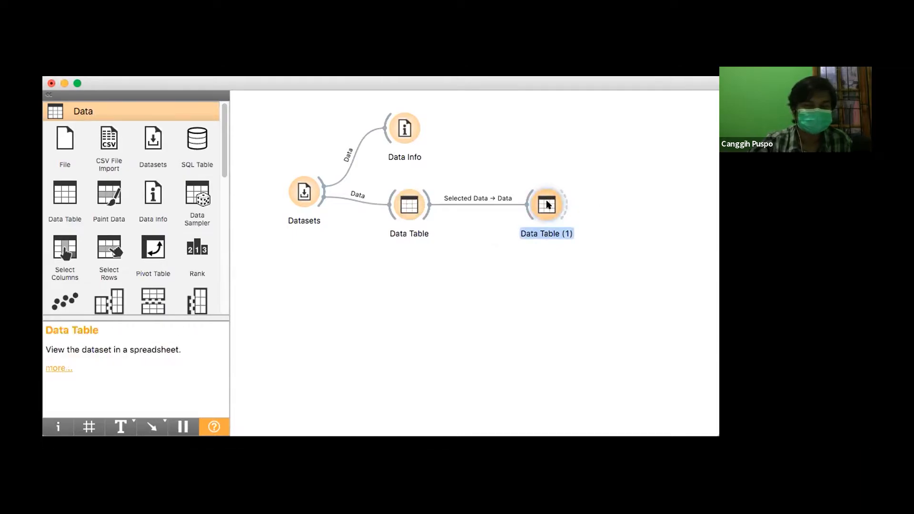
{"action": "left_click", "coordinate": [164, 84]}
{"action": "double_click", "coordinate": [411, 205]}
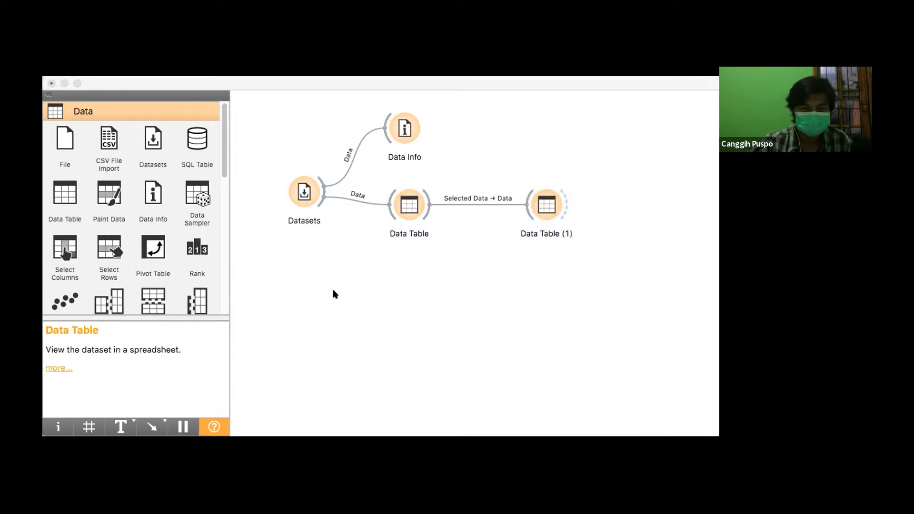
{"action": "left_click", "coordinate": [165, 83]}
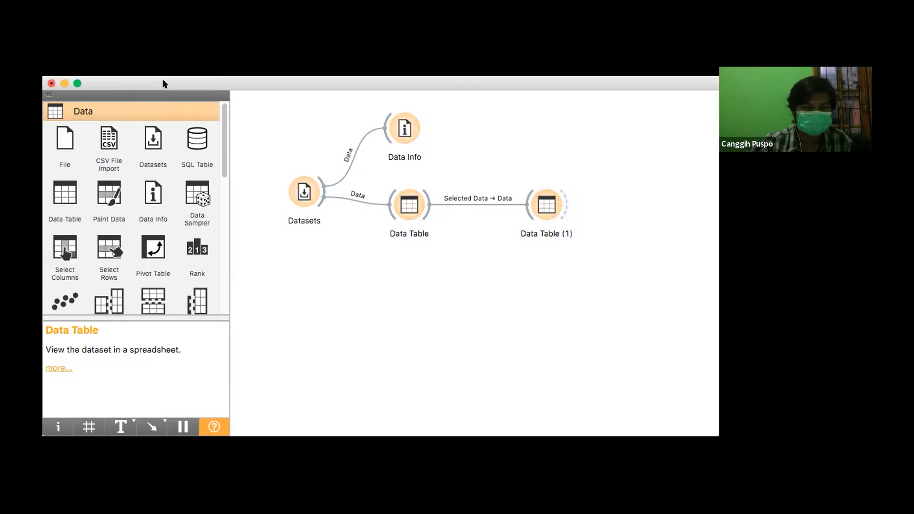
{"action": "double_click", "coordinate": [547, 205]}
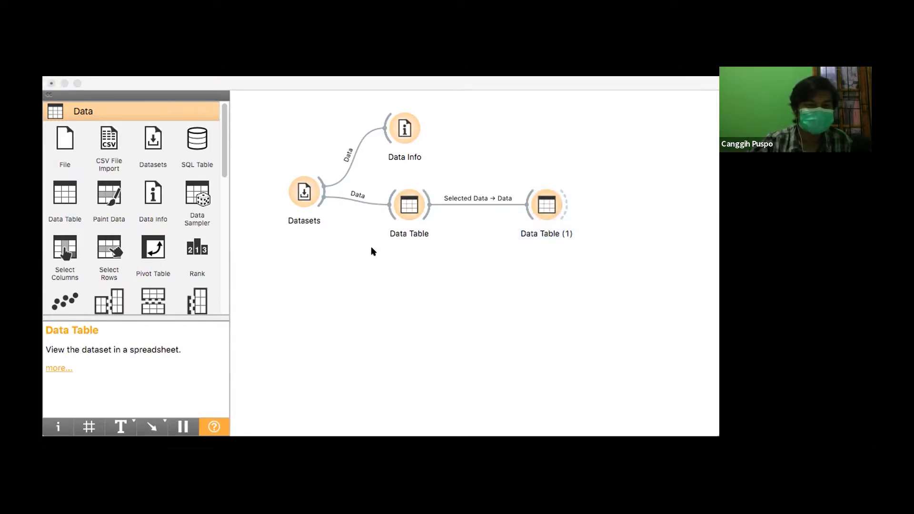
{"action": "left_click", "coordinate": [163, 82]}
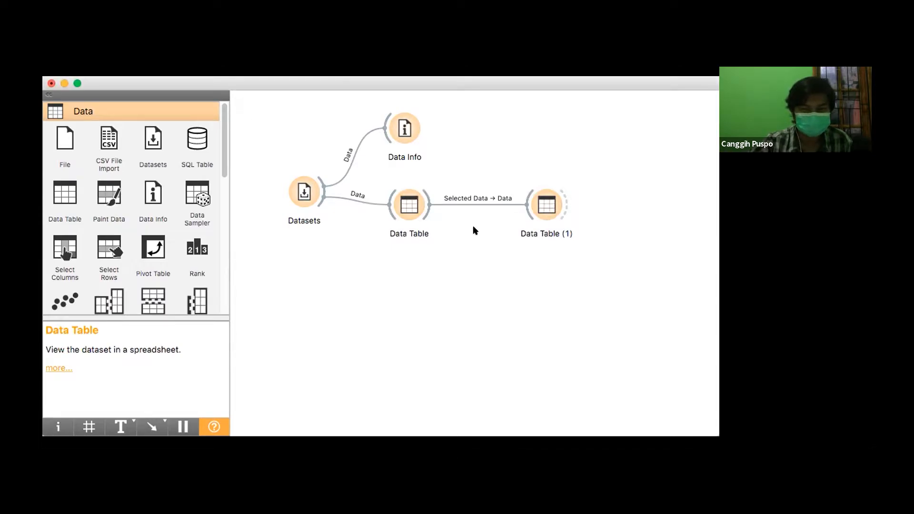
- Check the first Data Table's output summary and the input and output channels of Data Table (1)
{"action": "left_click", "coordinate": [412, 200]}
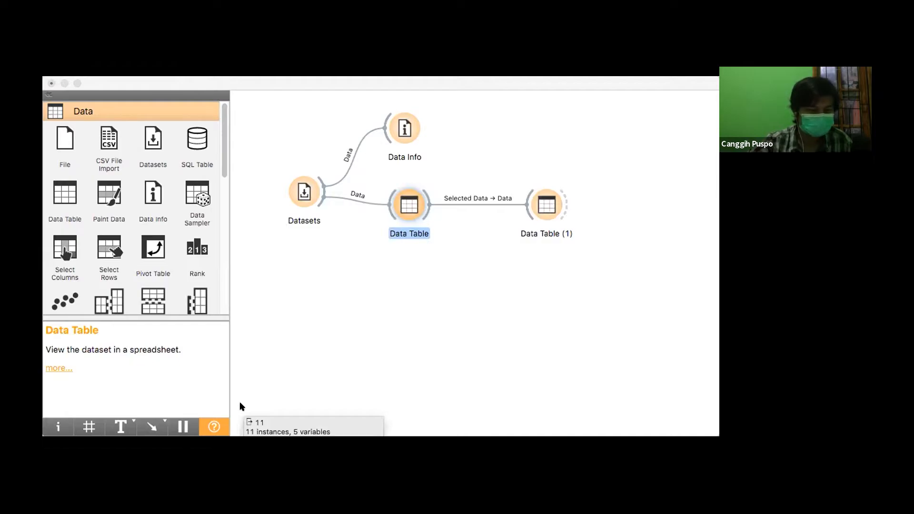
{"action": "left_click", "coordinate": [164, 82]}
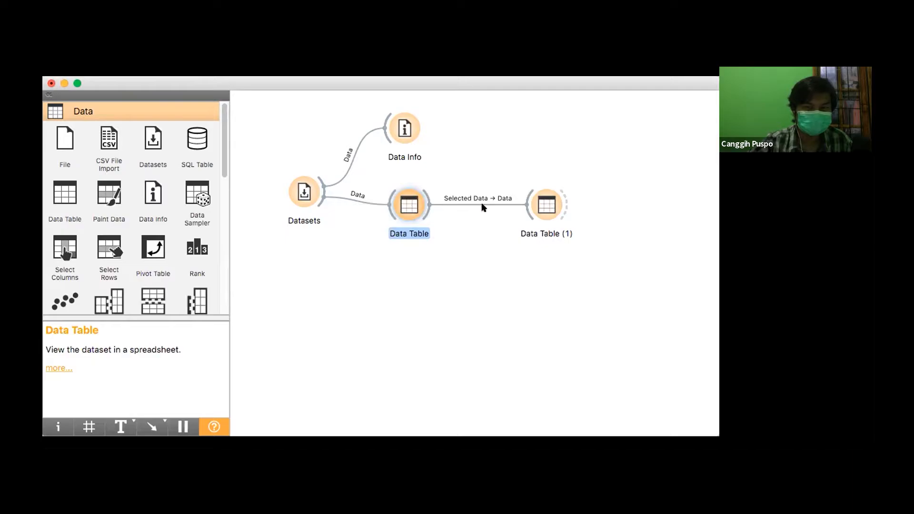
{"action": "left_click", "coordinate": [543, 197]}
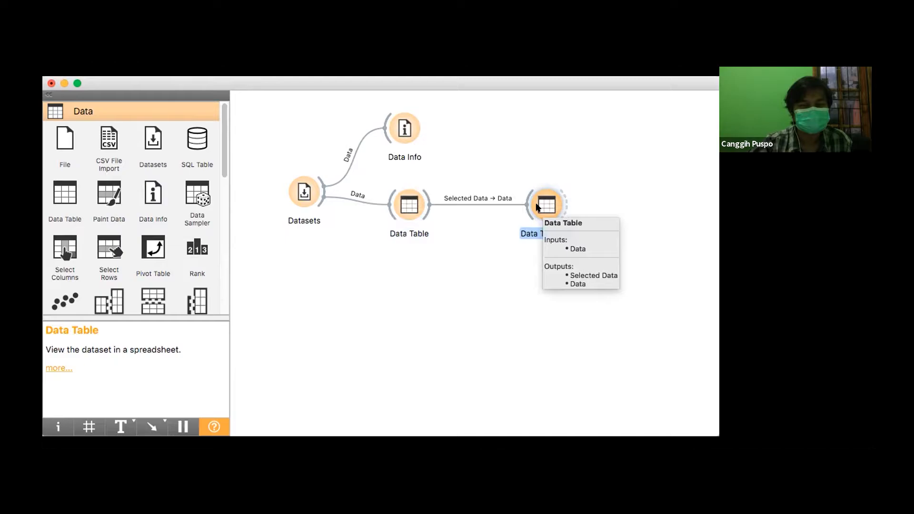
{"action": "left_click", "coordinate": [453, 247]}
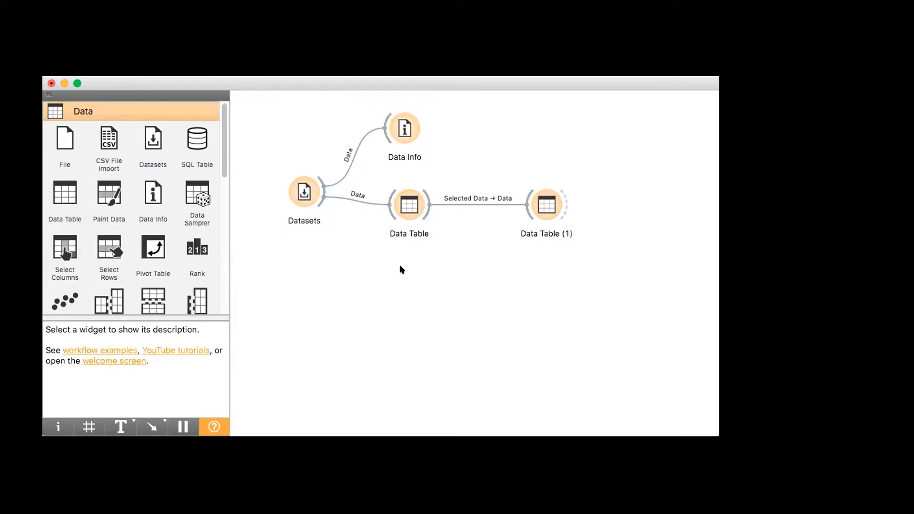
- Reopen the first Data Table and examine the iris rows selected for output
{"action": "double_click", "coordinate": [414, 206]}
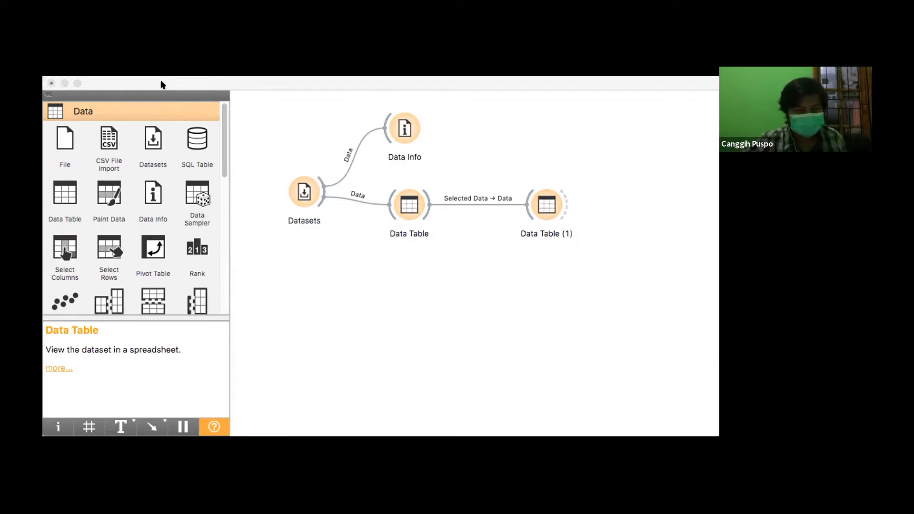
{"action": "left_click", "coordinate": [203, 85]}
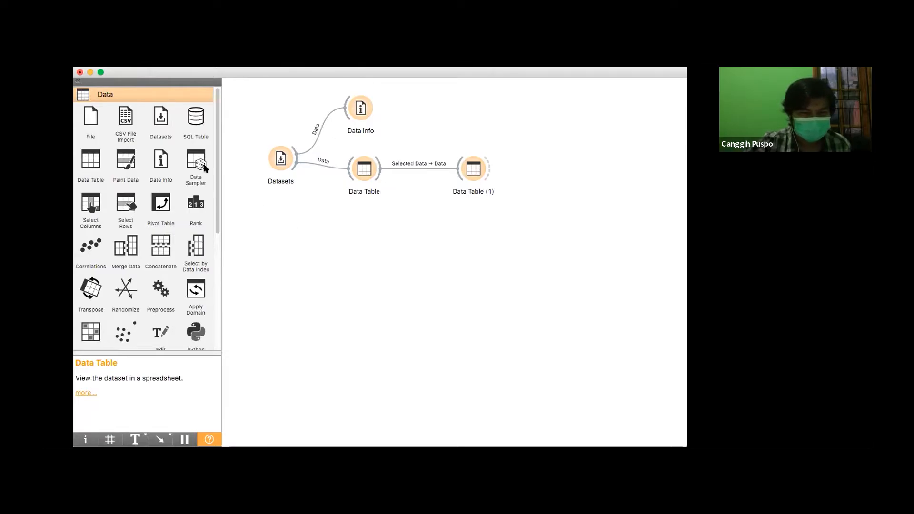
{"action": "left_click", "coordinate": [622, 427]}
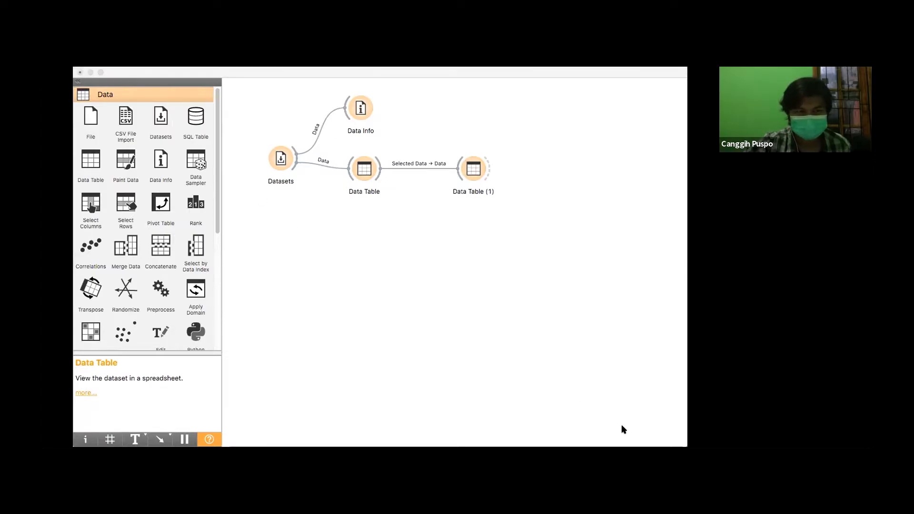
{"action": "left_click", "coordinate": [367, 172]}
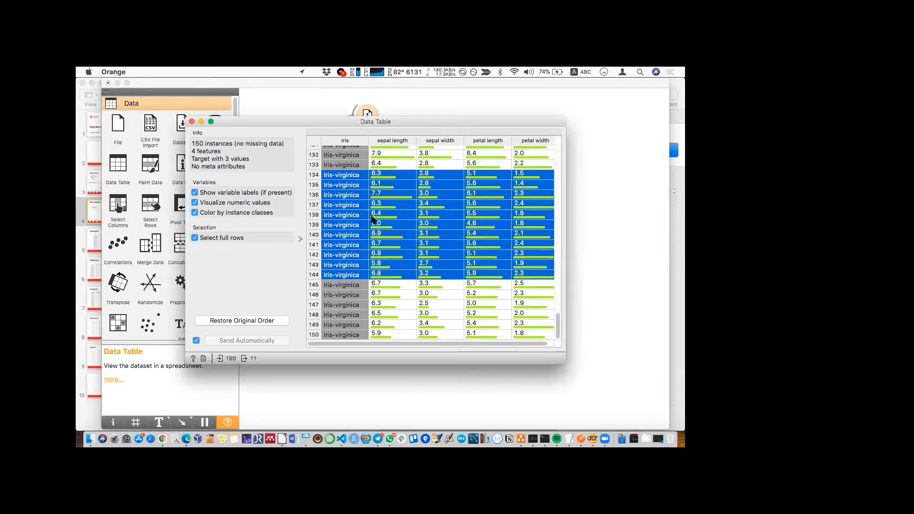
- Close the first Data Table and move the Orange workflow window slightly down the screen
{"action": "left_click", "coordinate": [192, 122]}
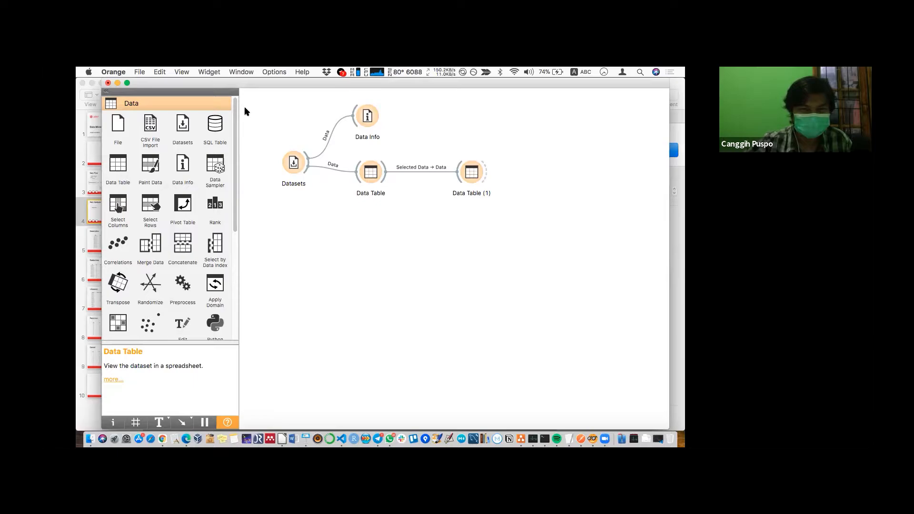
{"action": "left_click", "coordinate": [292, 80]}
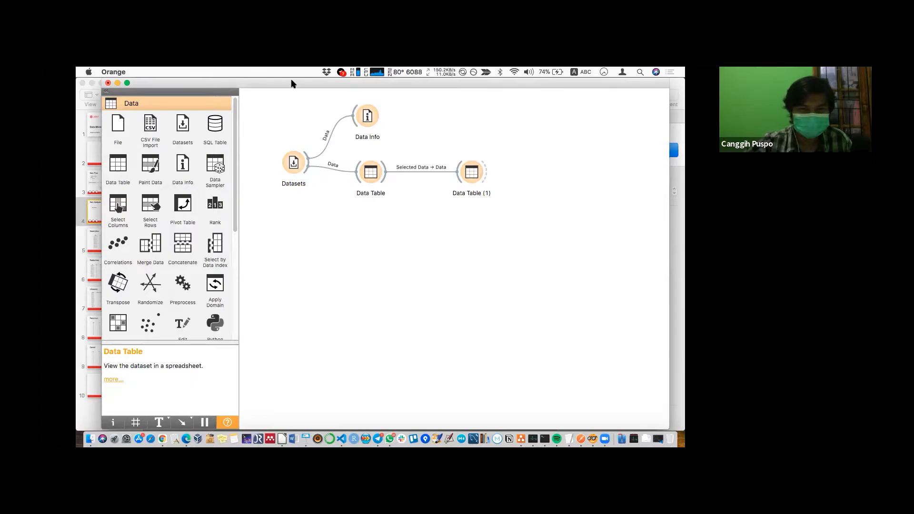
{"action": "left_click", "coordinate": [156, 84]}
{"action": "left_click_drag", "start_coordinate": [157, 84], "coordinate": [157, 122]}
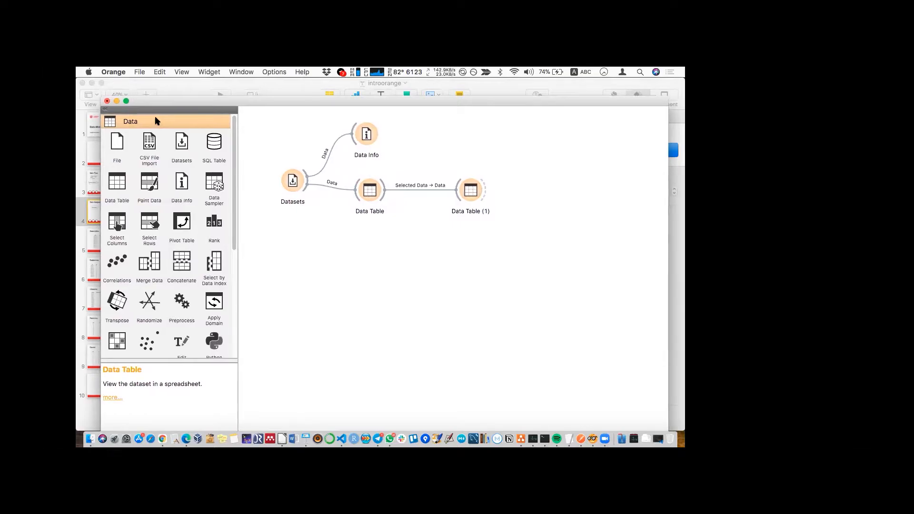
{"action": "left_click", "coordinate": [294, 185]}
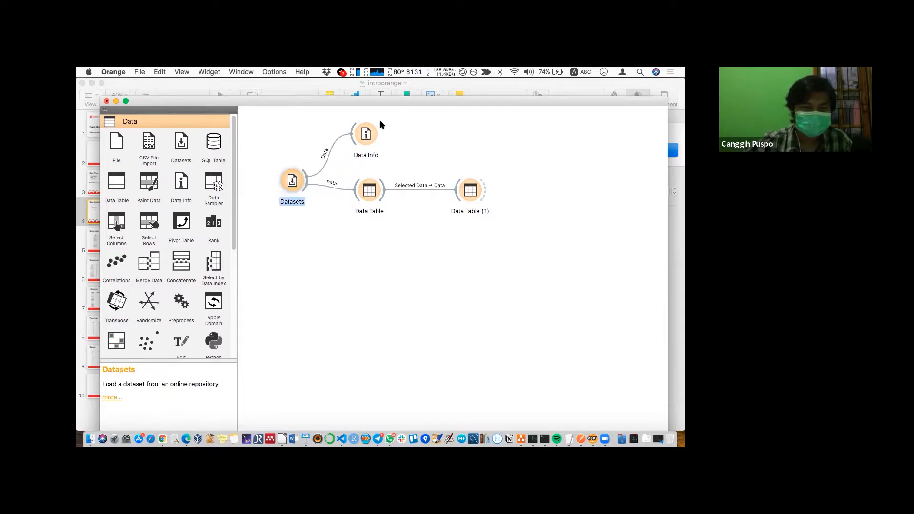
{"action": "left_click", "coordinate": [372, 131]}
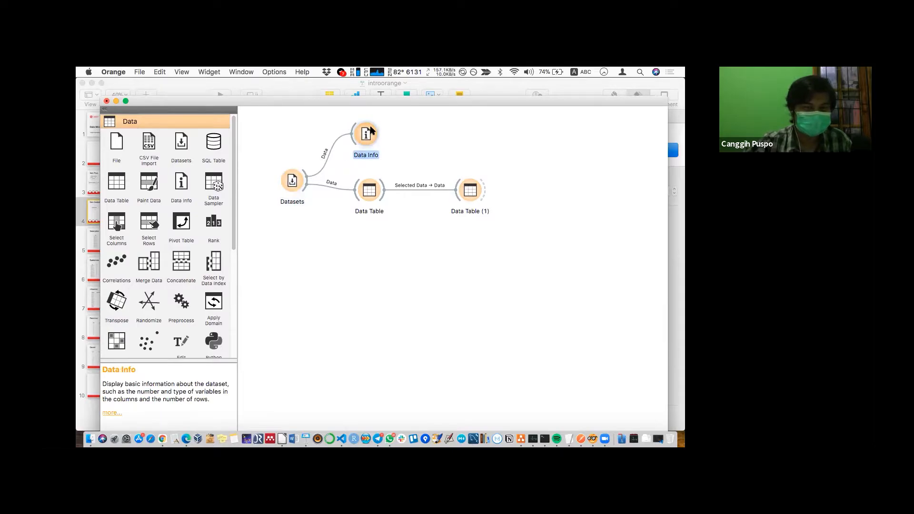
{"action": "left_click", "coordinate": [341, 158]}
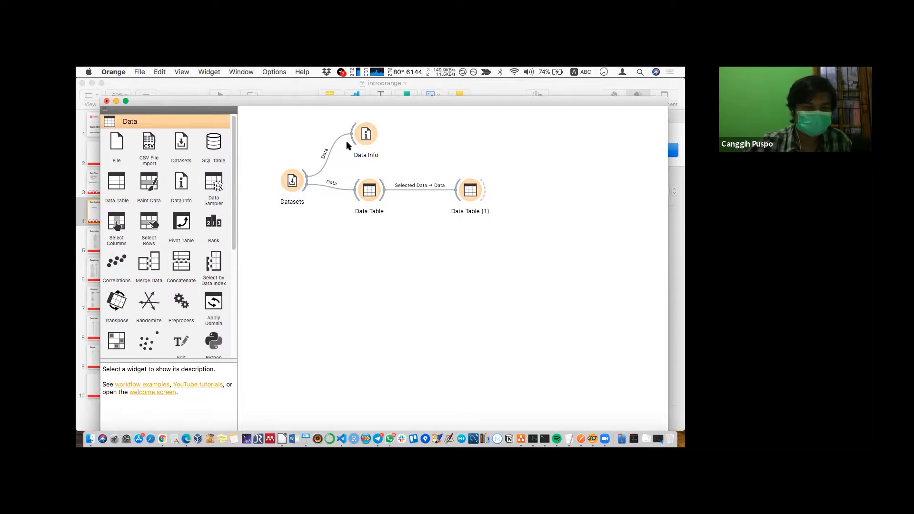
- Browse the datasets offered by the Datasets widget, and review the loaded dataset's summary in Data Info
{"action": "left_click", "coordinate": [294, 182]}
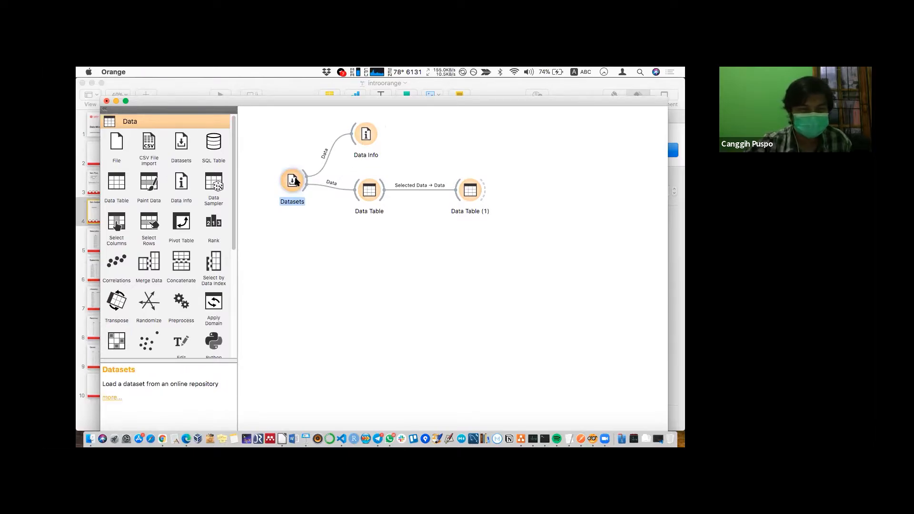
{"action": "double_click", "coordinate": [296, 181]}
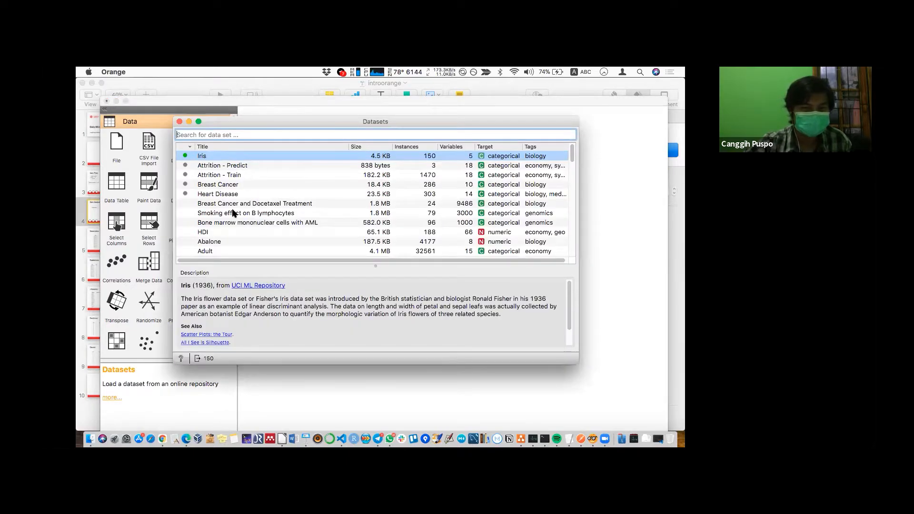
{"action": "scroll", "coordinate": [234, 212], "scroll_direction": "down", "scroll_amount": 20}
{"action": "scroll", "coordinate": [233, 212], "scroll_direction": "up", "scroll_amount": 20}
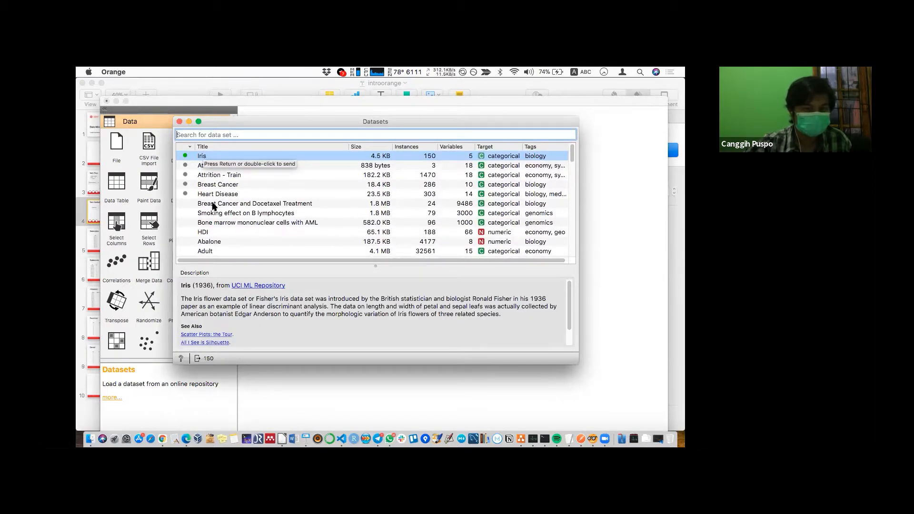
{"action": "scroll", "coordinate": [245, 221], "scroll_direction": "down", "scroll_amount": 20}
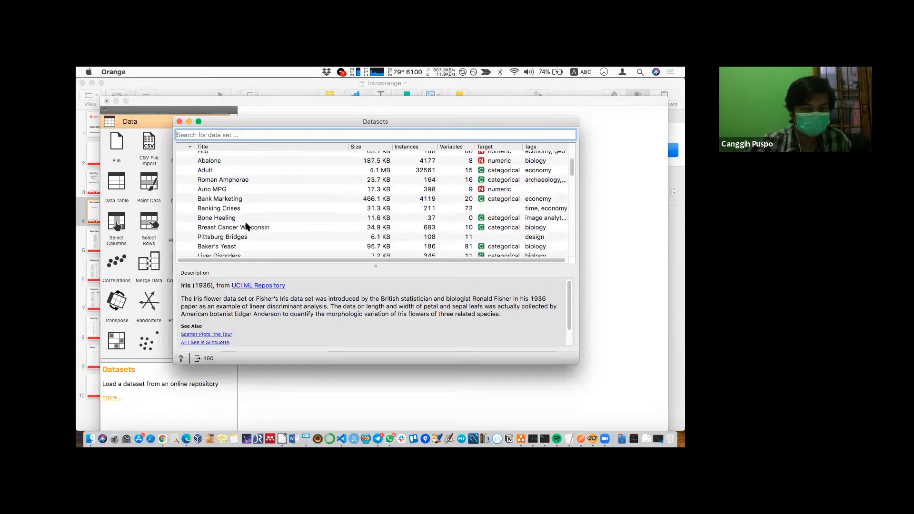
{"action": "left_click", "coordinate": [179, 122]}
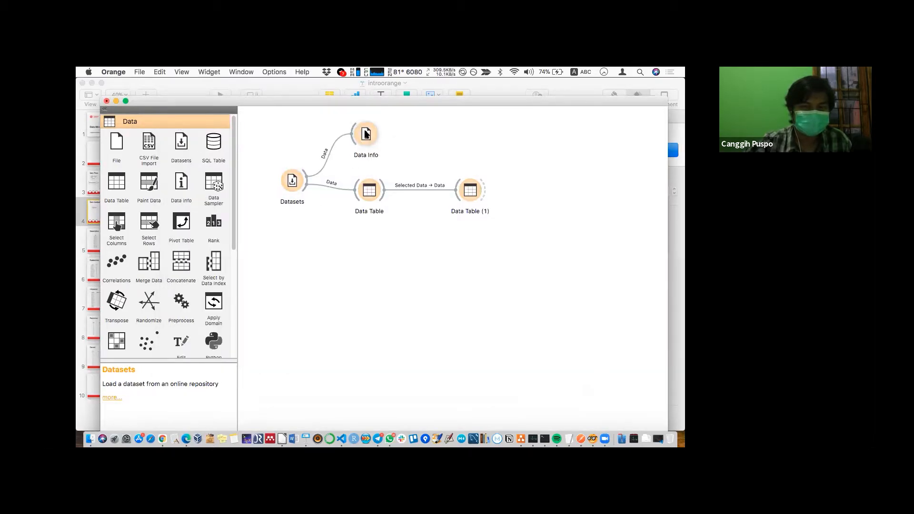
{"action": "double_click", "coordinate": [367, 135]}
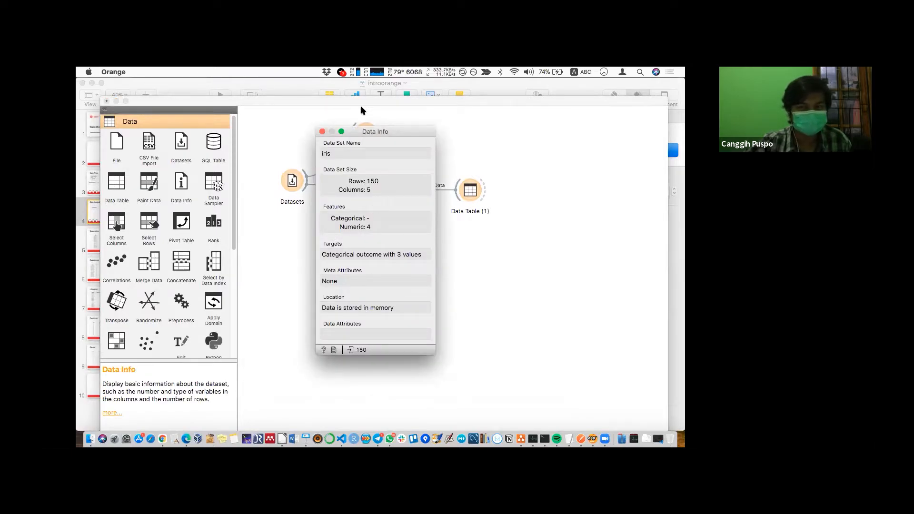
{"action": "left_click", "coordinate": [322, 131]}
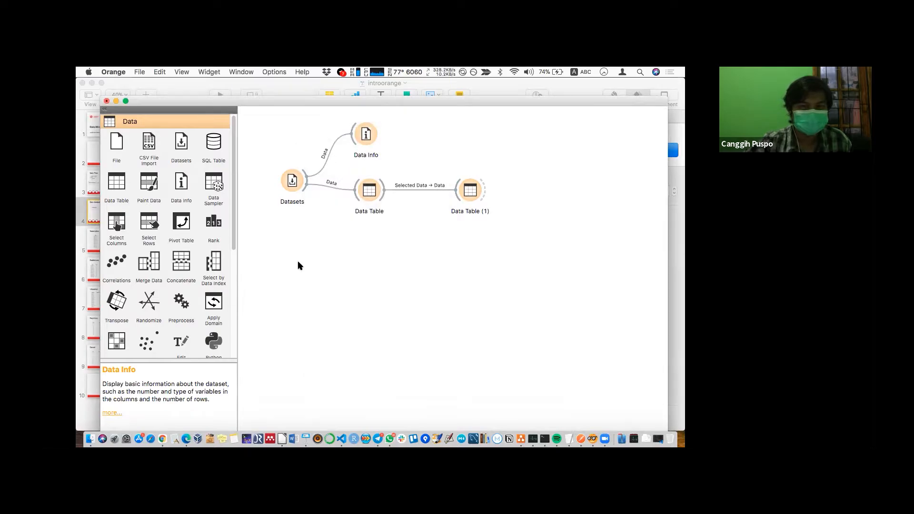
- Examine the first Data Table's iris rows and the details of its input and output data
{"action": "left_click", "coordinate": [372, 190]}
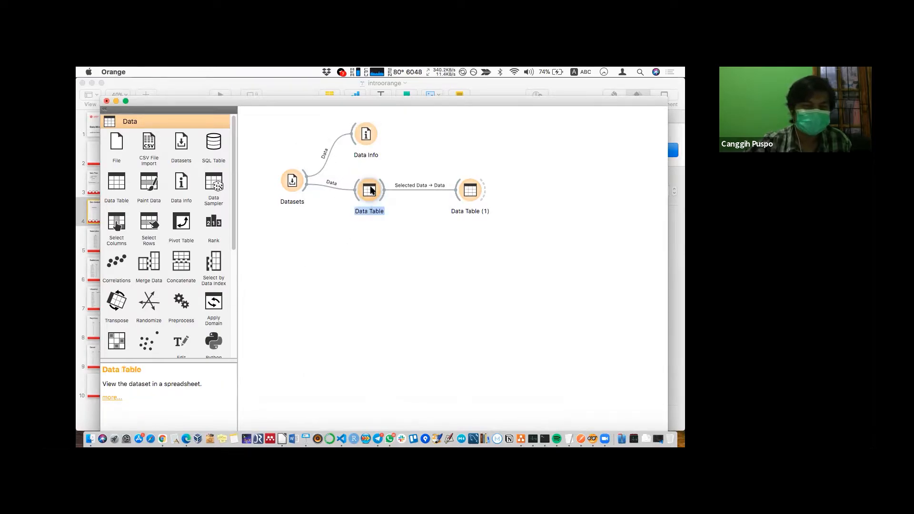
{"action": "double_click", "coordinate": [372, 190]}
{"action": "scroll", "coordinate": [425, 238], "scroll_direction": "up", "scroll_amount": 15}
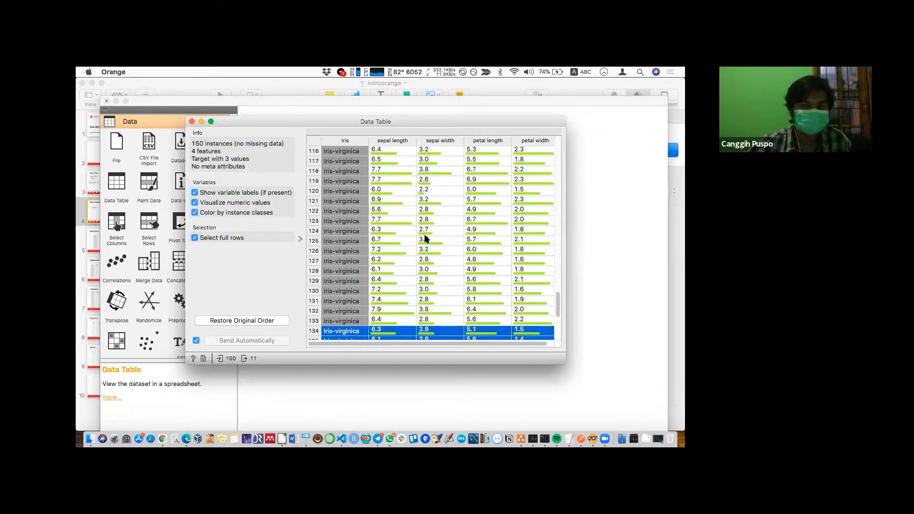
{"action": "scroll", "coordinate": [426, 238], "scroll_direction": "up", "scroll_amount": 15}
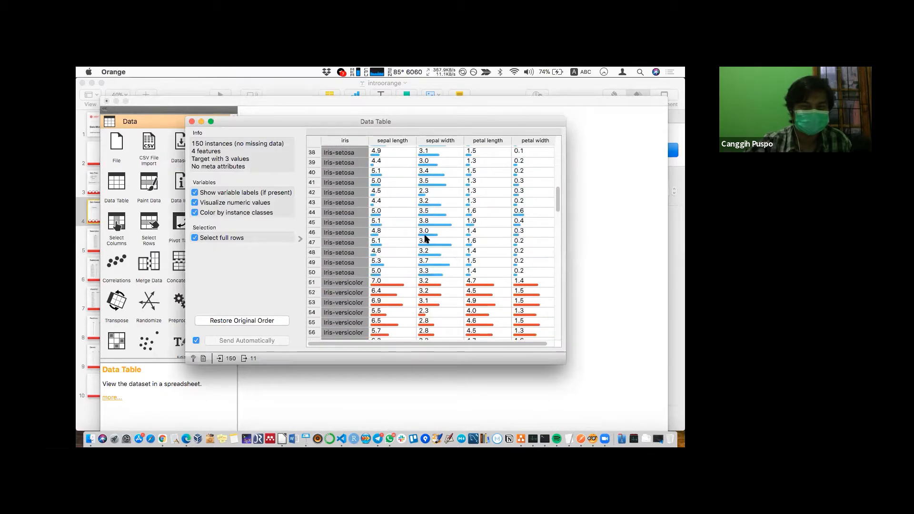
{"action": "scroll", "coordinate": [425, 238], "scroll_direction": "down", "scroll_amount": 20}
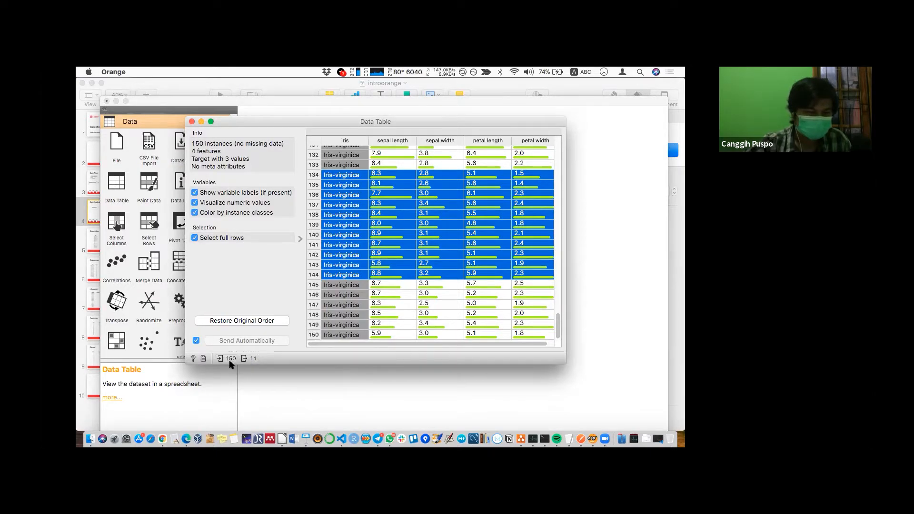
{"action": "mouse_move", "coordinate": [226, 363]}
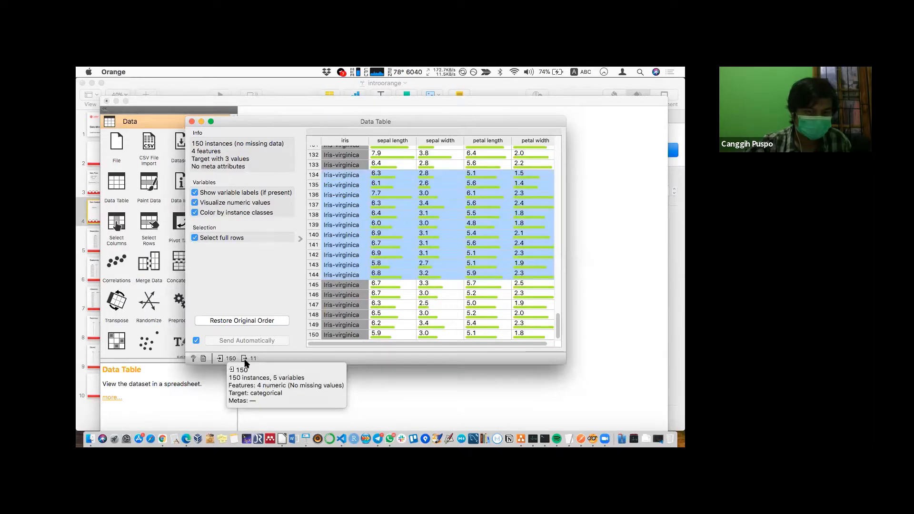
{"action": "mouse_move", "coordinate": [252, 358]}
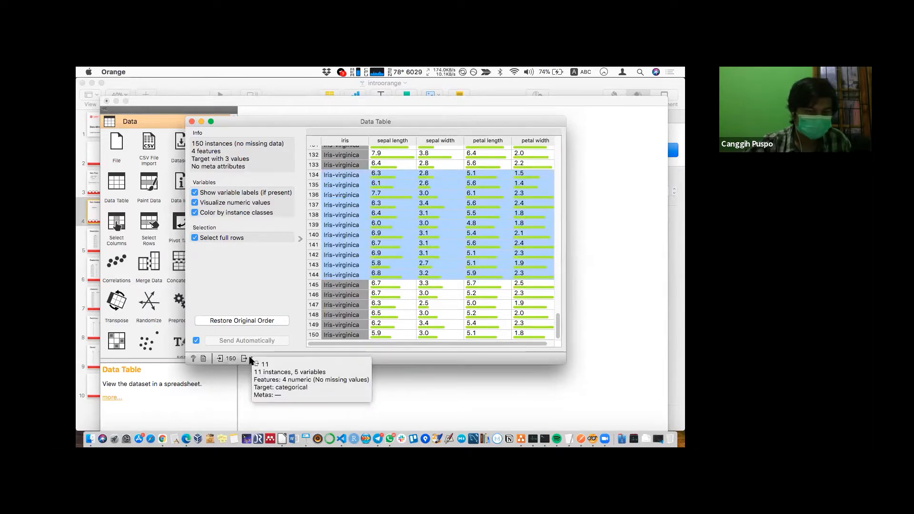
{"action": "left_click", "coordinate": [192, 121]}
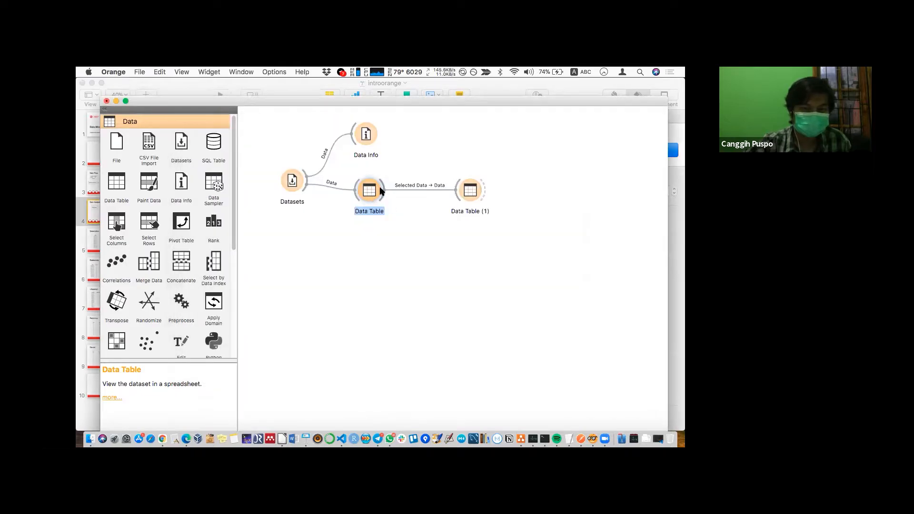
- Review the rows that Data Table (1) receives from the first Data Table
{"action": "left_click", "coordinate": [470, 194]}
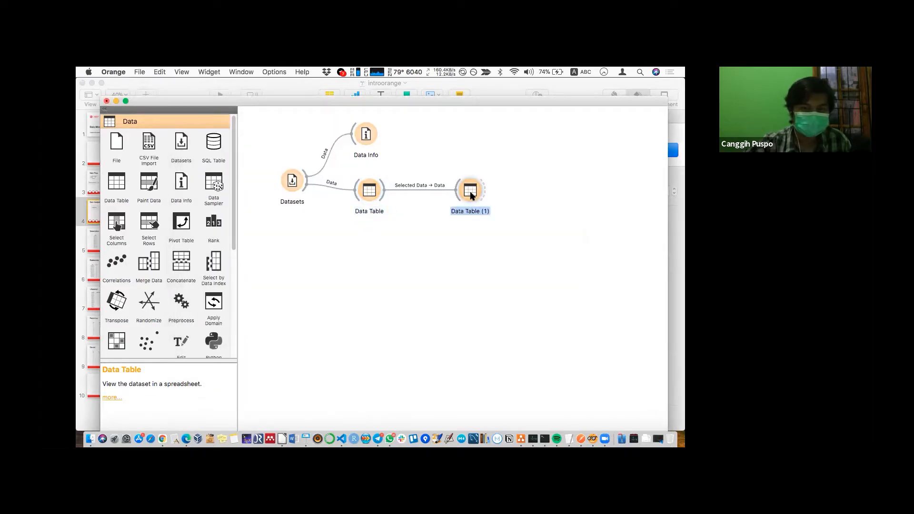
{"action": "double_click", "coordinate": [471, 193]}
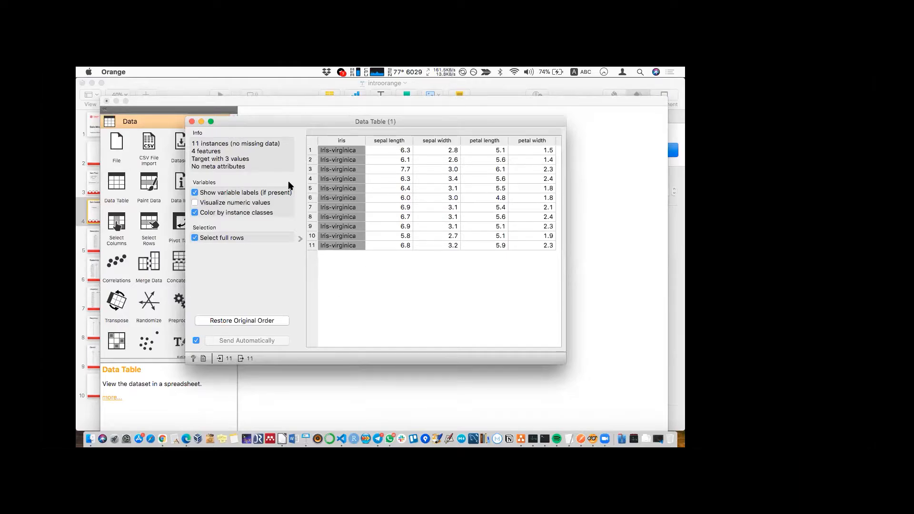
{"action": "left_click", "coordinate": [192, 122]}
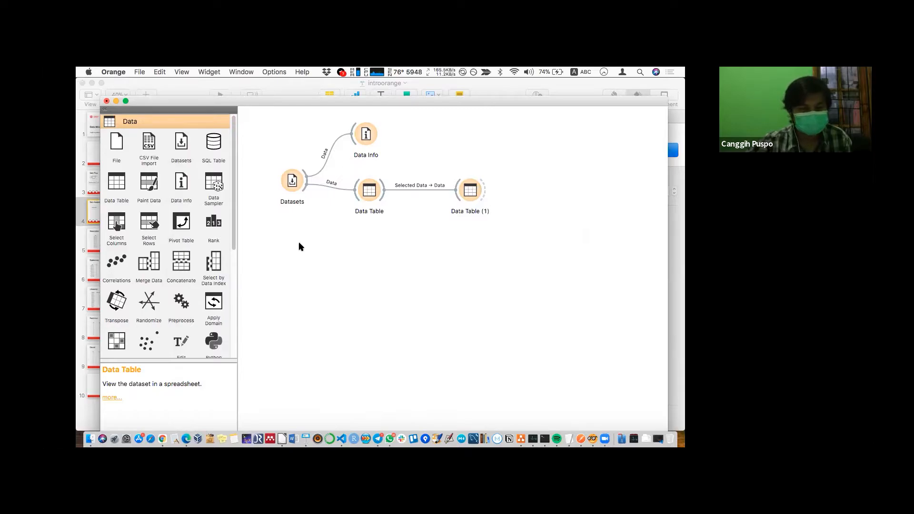
- Add Select Rows and Select Columns widgets and arrange them side by side below the first Data Table, with Select Columns nearer Datasets
{"action": "scroll", "coordinate": [152, 260], "scroll_direction": "down", "scroll_amount": 3}
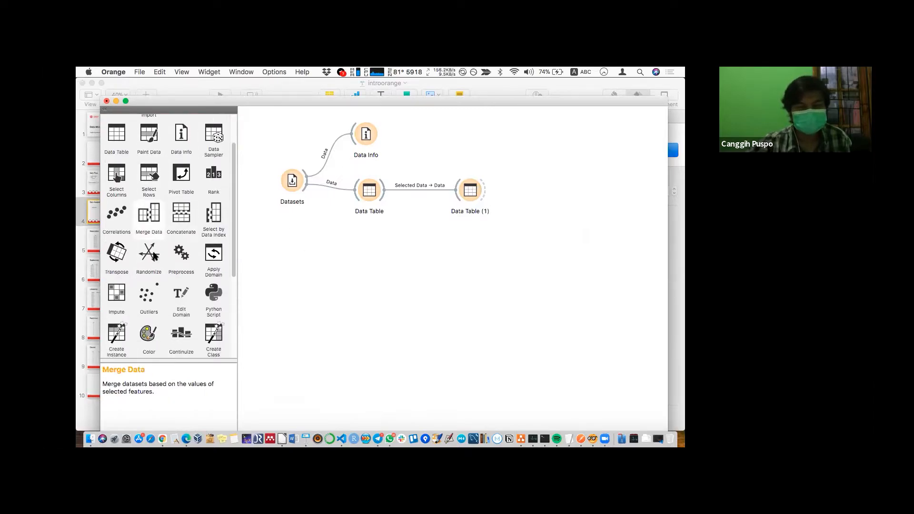
{"action": "scroll", "coordinate": [153, 257], "scroll_direction": "down", "scroll_amount": 5}
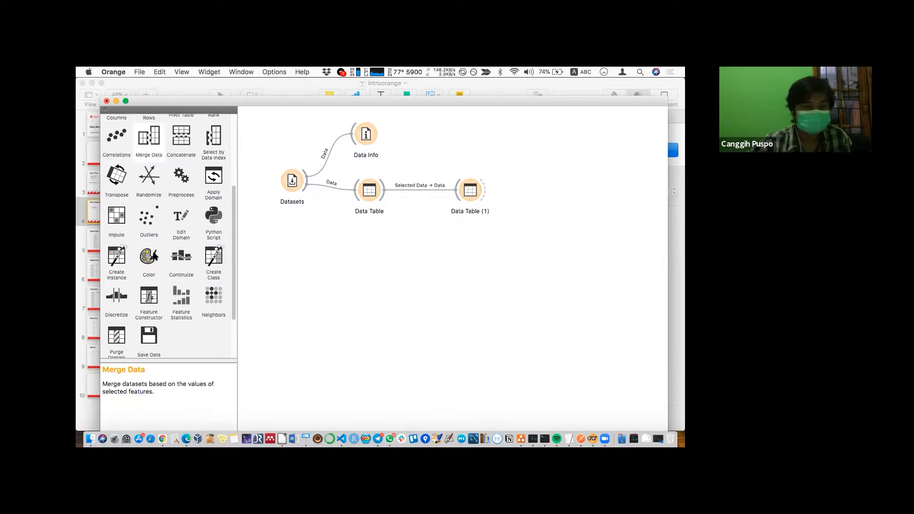
{"action": "scroll", "coordinate": [153, 257], "scroll_direction": "up", "scroll_amount": 6}
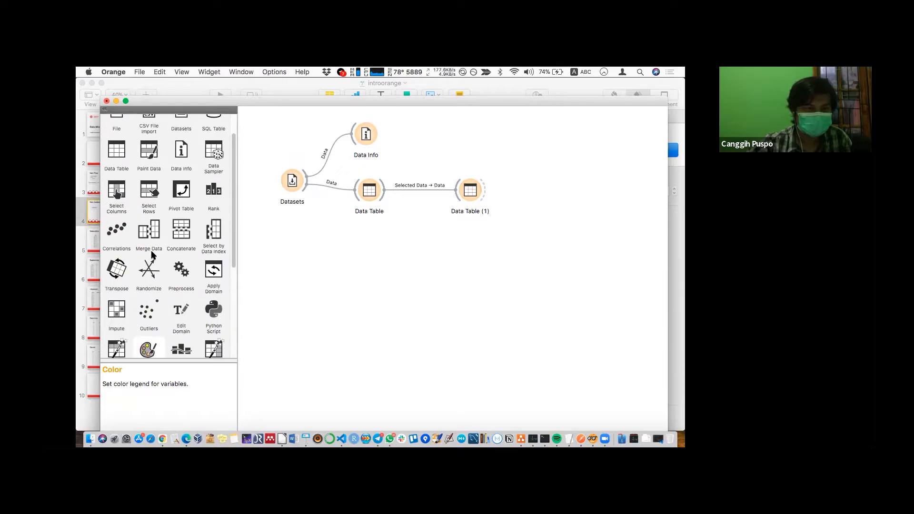
{"action": "scroll", "coordinate": [153, 256], "scroll_direction": "up", "scroll_amount": 2}
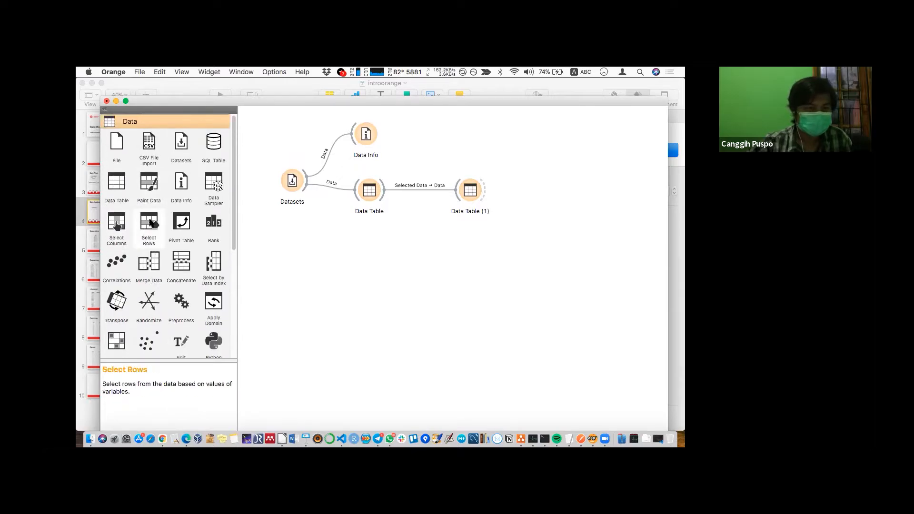
{"action": "left_click_drag", "start_coordinate": [149, 222], "coordinate": [362, 250]}
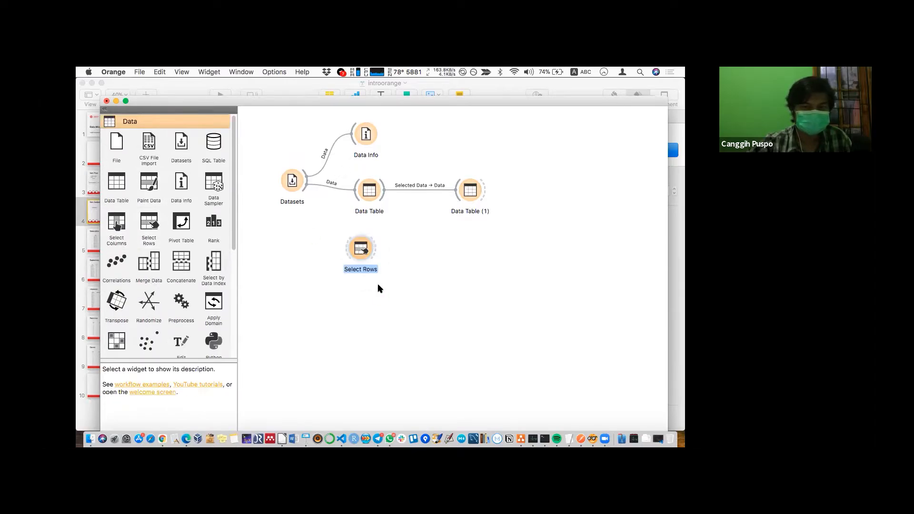
{"action": "left_click", "coordinate": [415, 252]}
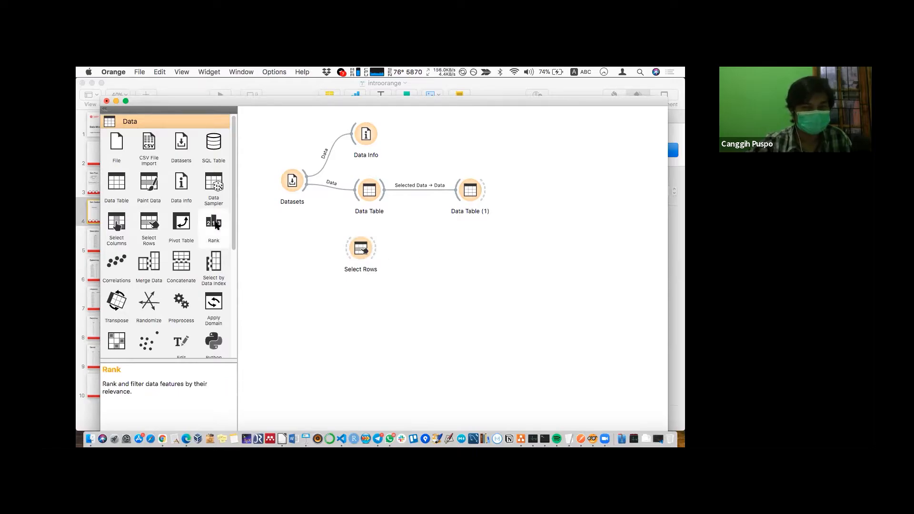
{"action": "left_click_drag", "start_coordinate": [127, 228], "coordinate": [291, 244]}
{"action": "left_click_drag", "start_coordinate": [361, 246], "coordinate": [406, 253]}
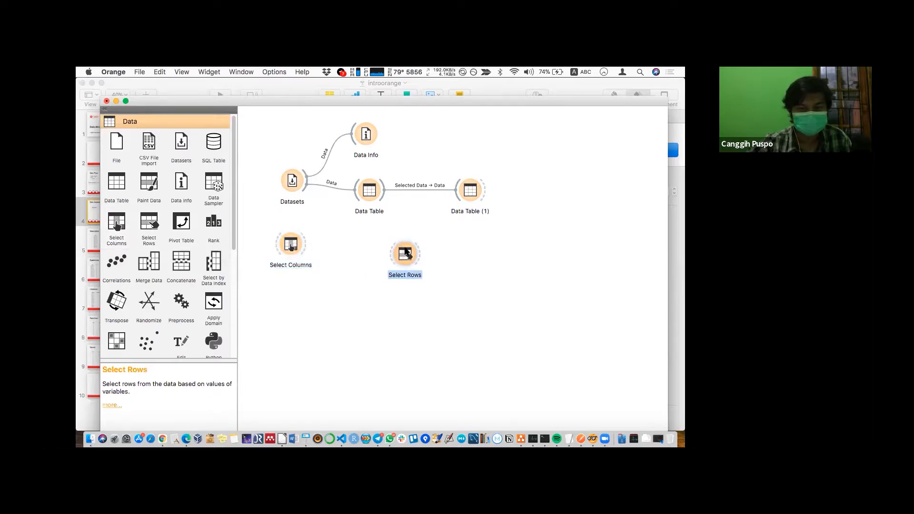
{"action": "left_click_drag", "start_coordinate": [291, 246], "coordinate": [335, 256]}
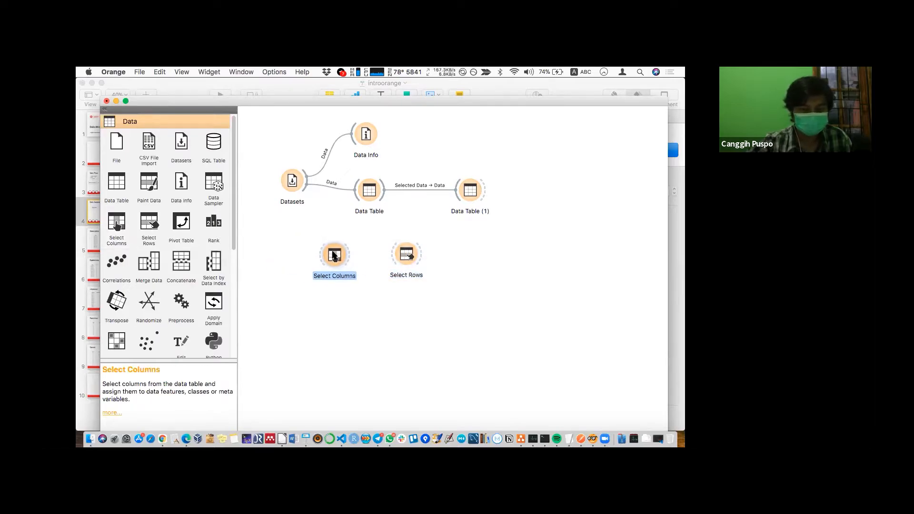
{"action": "left_click", "coordinate": [359, 302]}
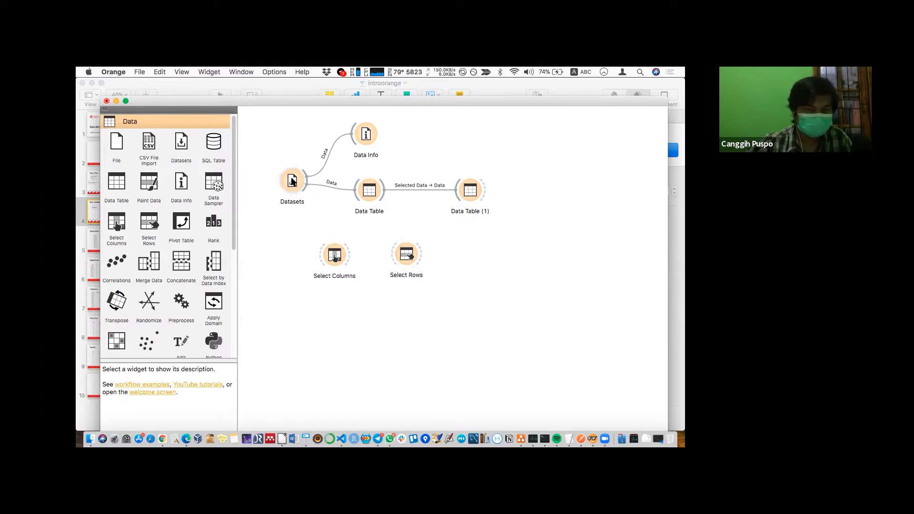
- Connect Datasets to Select Columns and move petal length and petal width from the features to the ignored variables
{"action": "left_click_drag", "start_coordinate": [306, 184], "coordinate": [318, 260]}
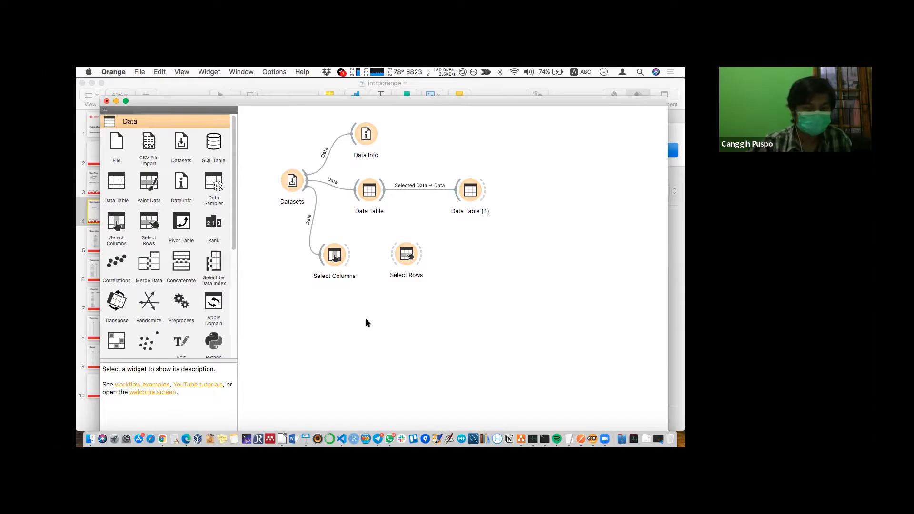
{"action": "double_click", "coordinate": [334, 251]}
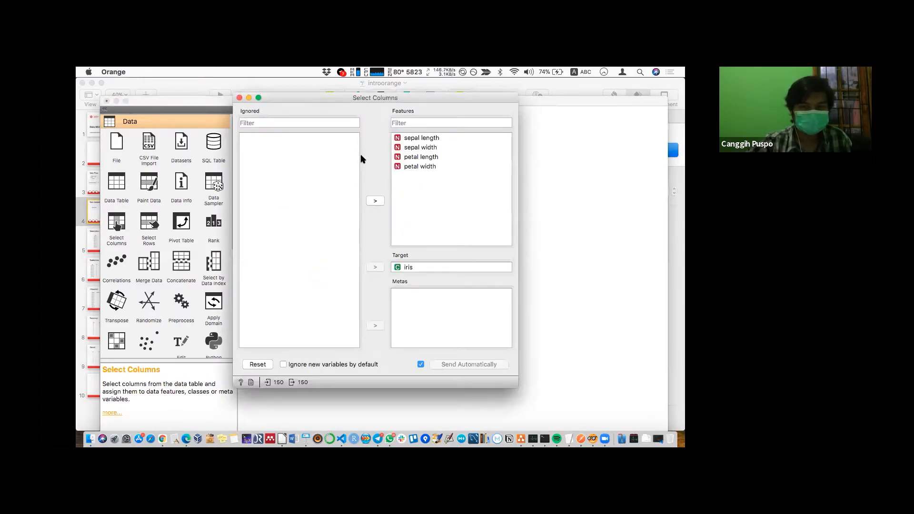
{"action": "left_click", "coordinate": [419, 157]}
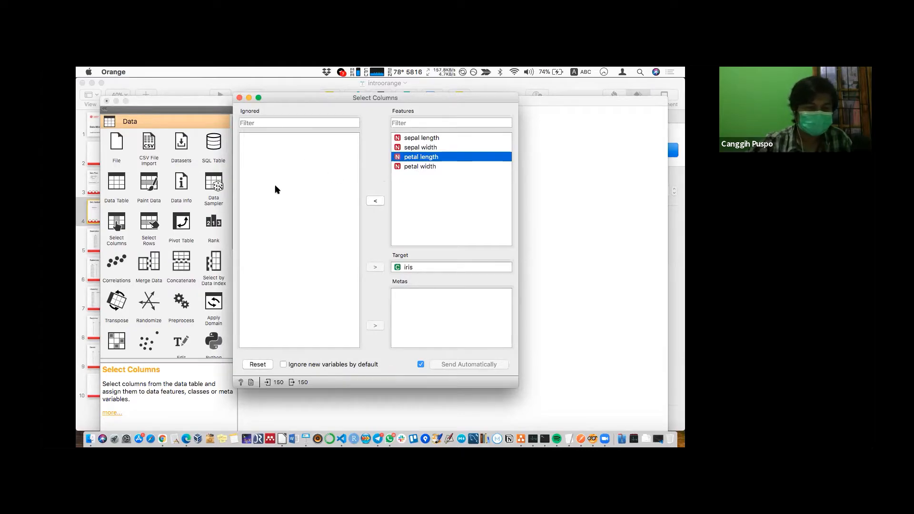
{"action": "left_click", "coordinate": [376, 199]}
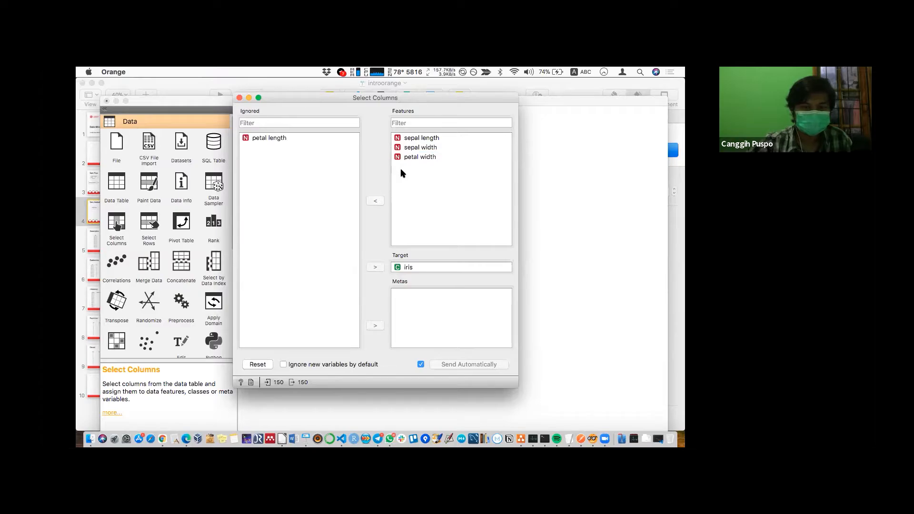
{"action": "left_click", "coordinate": [420, 158]}
{"action": "left_click", "coordinate": [376, 200]}
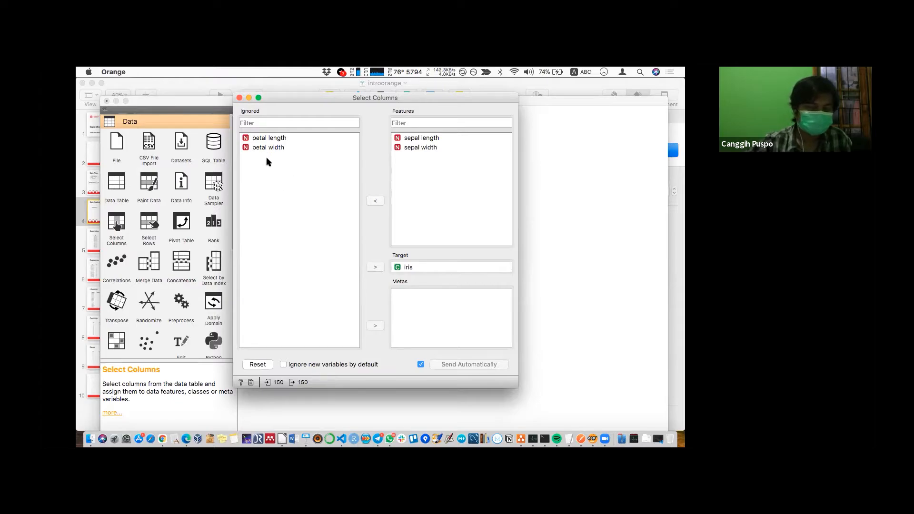
{"action": "left_click", "coordinate": [240, 97]}
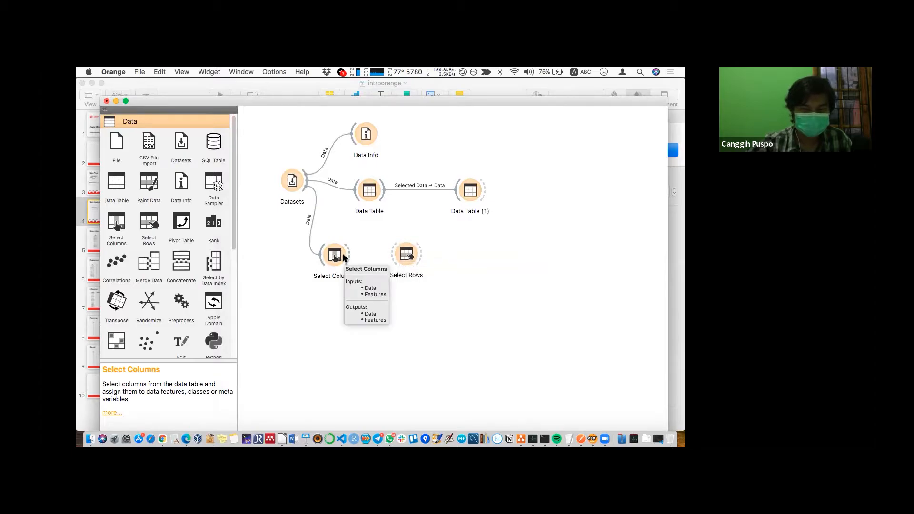
- Connect Select Columns to Select Rows and set its condition to iris is Iris-setosa
{"action": "left_click_drag", "start_coordinate": [350, 255], "coordinate": [393, 256]}
{"action": "left_click", "coordinate": [409, 257]}
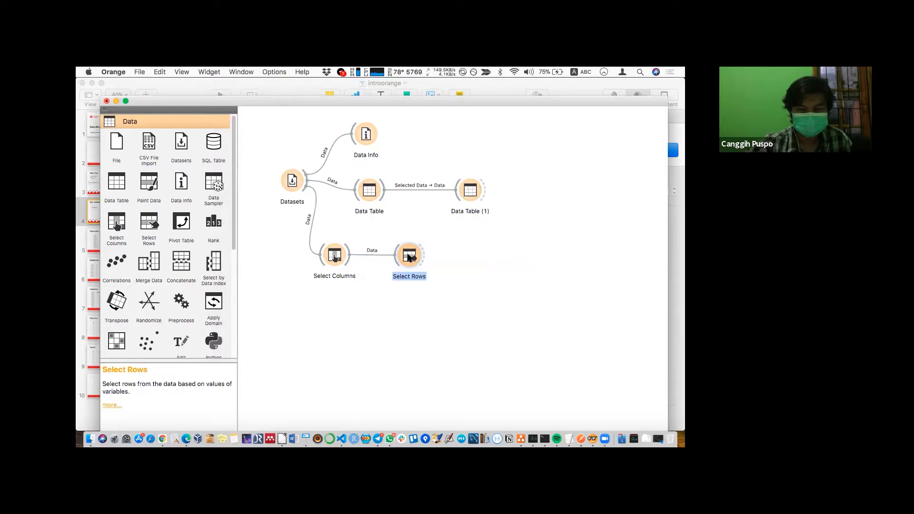
{"action": "double_click", "coordinate": [410, 256]}
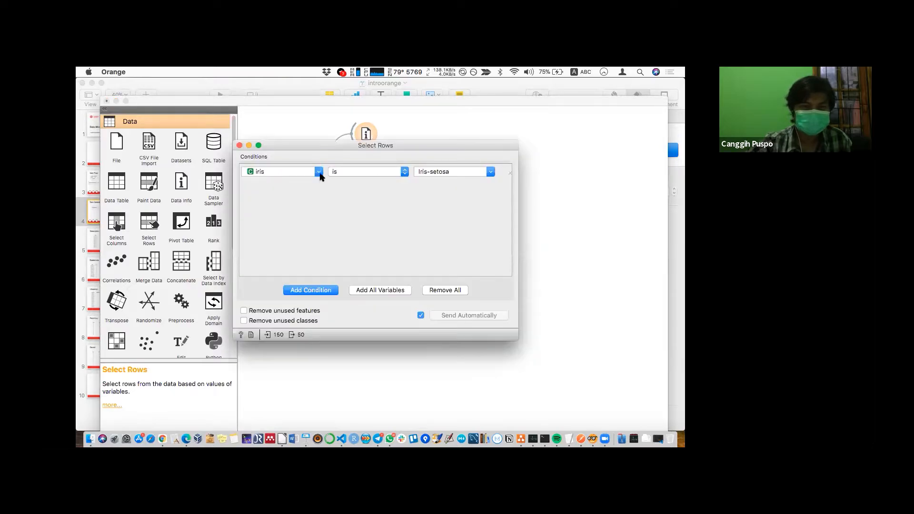
{"action": "left_click", "coordinate": [319, 172]}
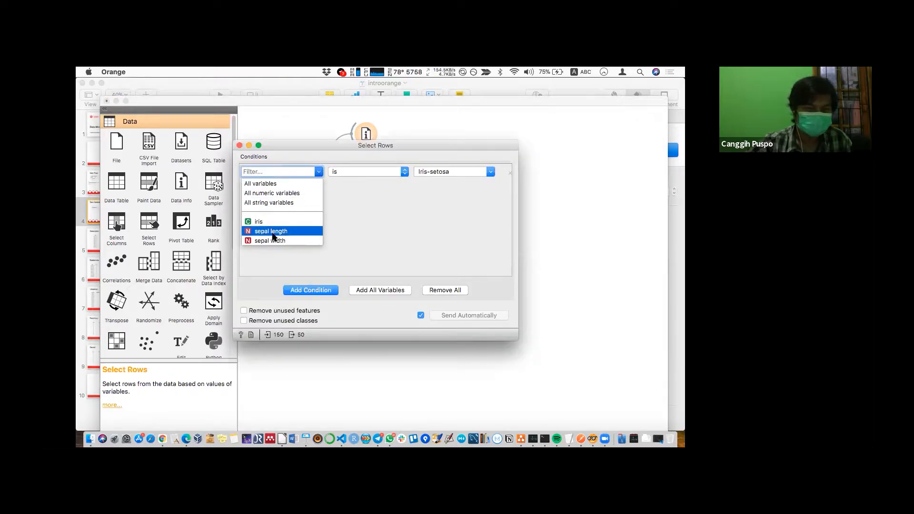
{"action": "left_click", "coordinate": [283, 223]}
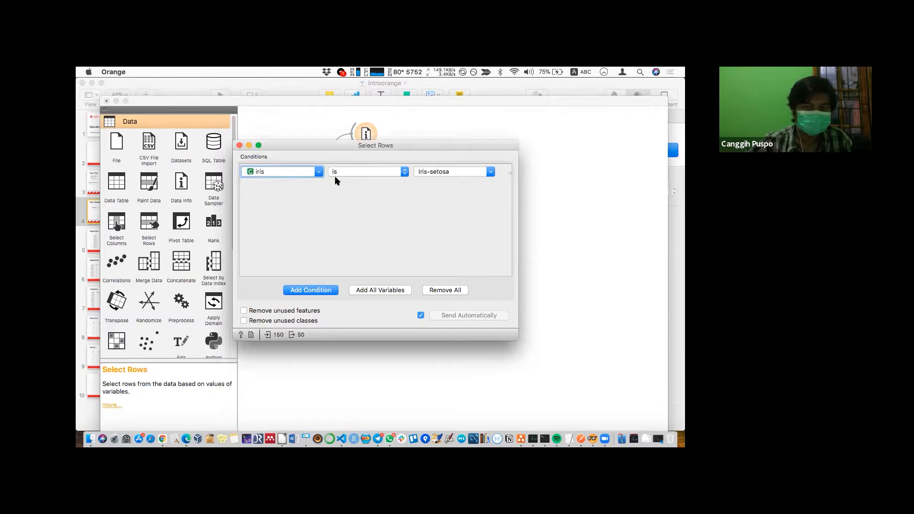
{"action": "left_click", "coordinate": [375, 175]}
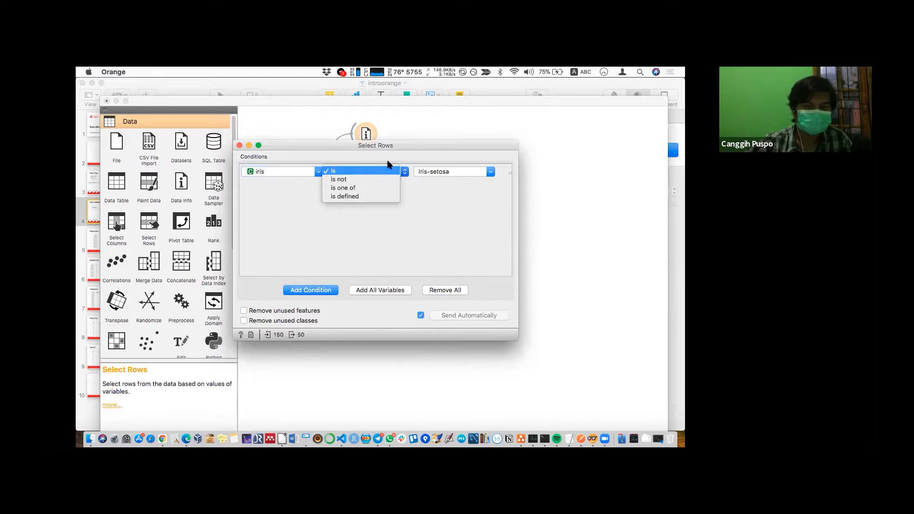
{"action": "left_click", "coordinate": [390, 165]}
{"action": "left_click", "coordinate": [476, 172]}
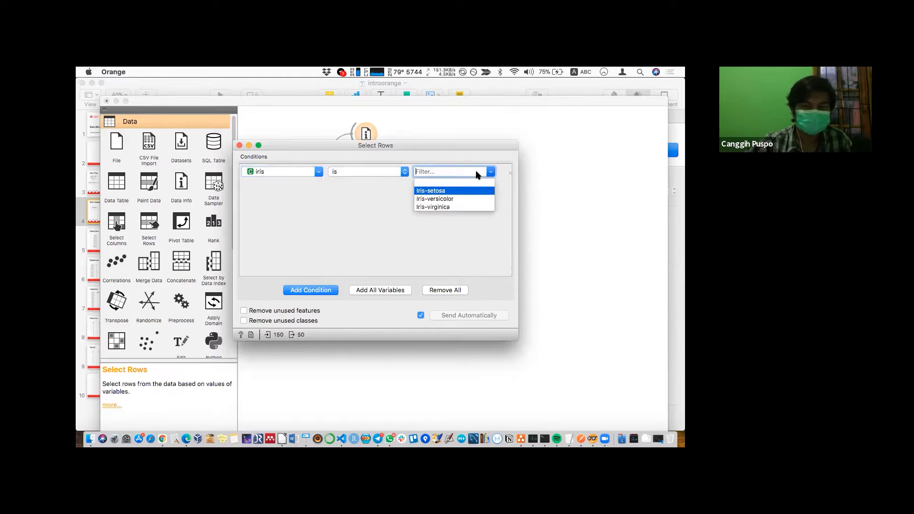
{"action": "left_click", "coordinate": [450, 189]}
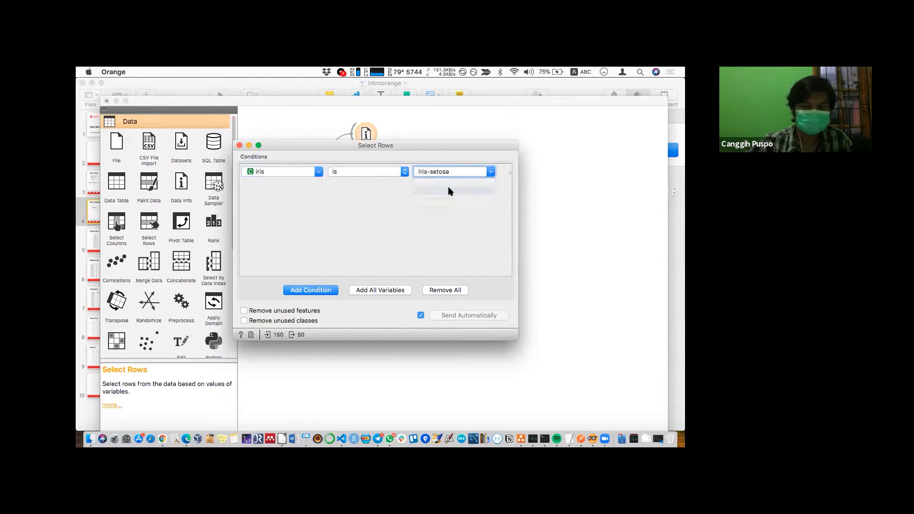
{"action": "left_click", "coordinate": [239, 145]}
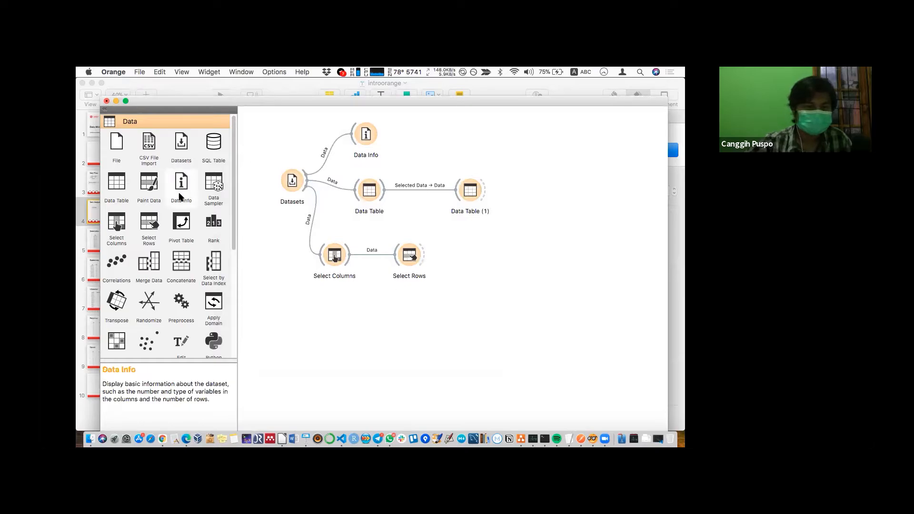
- Add another Data Table beside Select Rows and connect the matching data from Select Rows to it
{"action": "left_click_drag", "start_coordinate": [116, 185], "coordinate": [470, 251]}
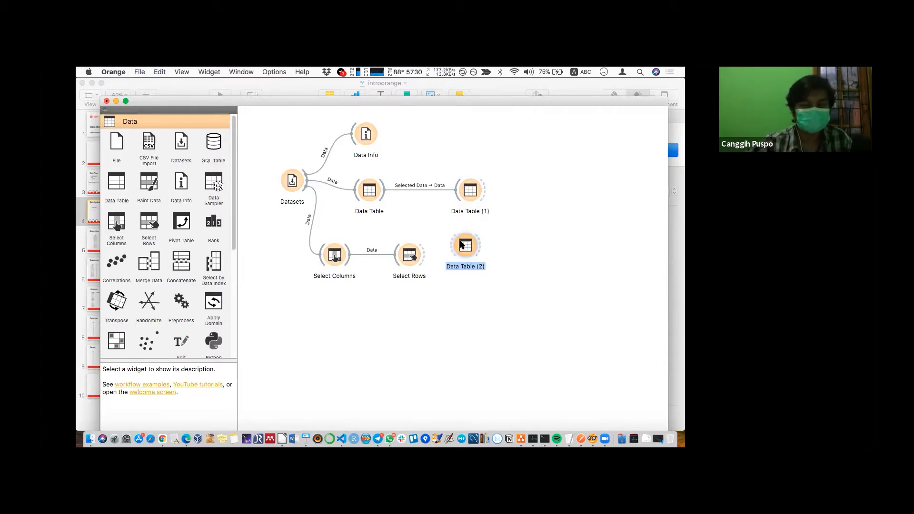
{"action": "left_click_drag", "start_coordinate": [464, 245], "coordinate": [483, 254]}
{"action": "left_click", "coordinate": [446, 272]}
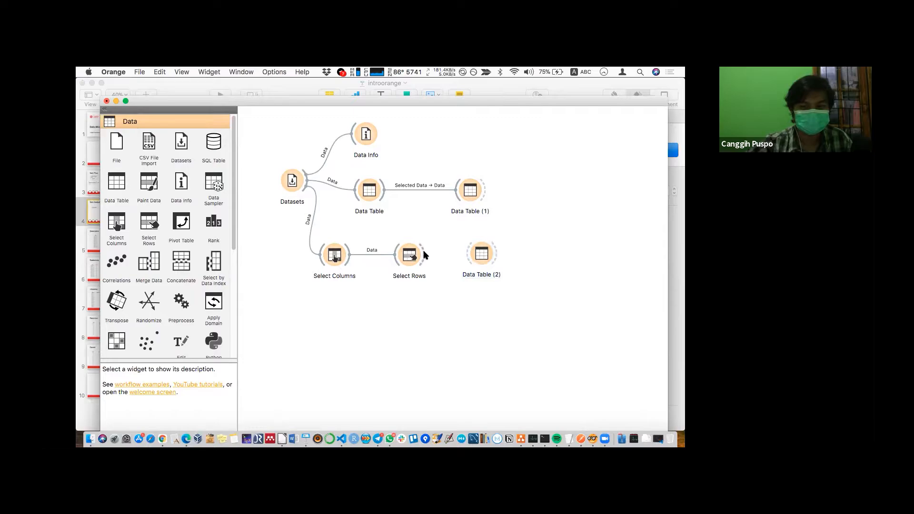
{"action": "left_click_drag", "start_coordinate": [425, 255], "coordinate": [502, 257]}
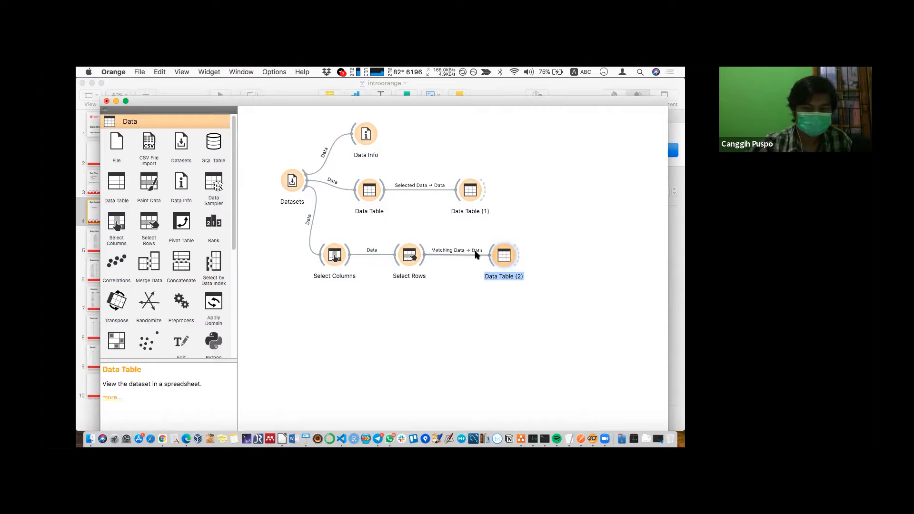
- Review the filtered rows and remaining columns in the Data Table fed by Select Rows
{"action": "double_click", "coordinate": [506, 256]}
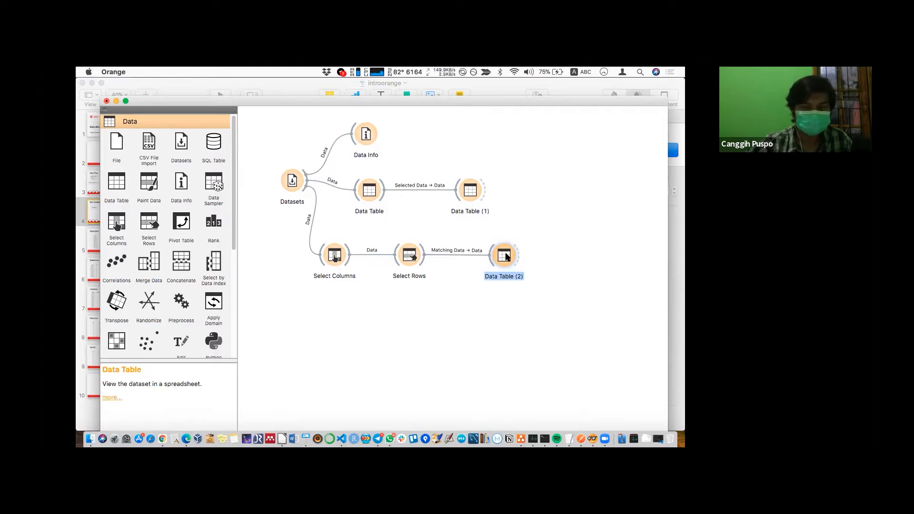
{"action": "scroll", "coordinate": [434, 236], "scroll_direction": "down", "scroll_amount": 10}
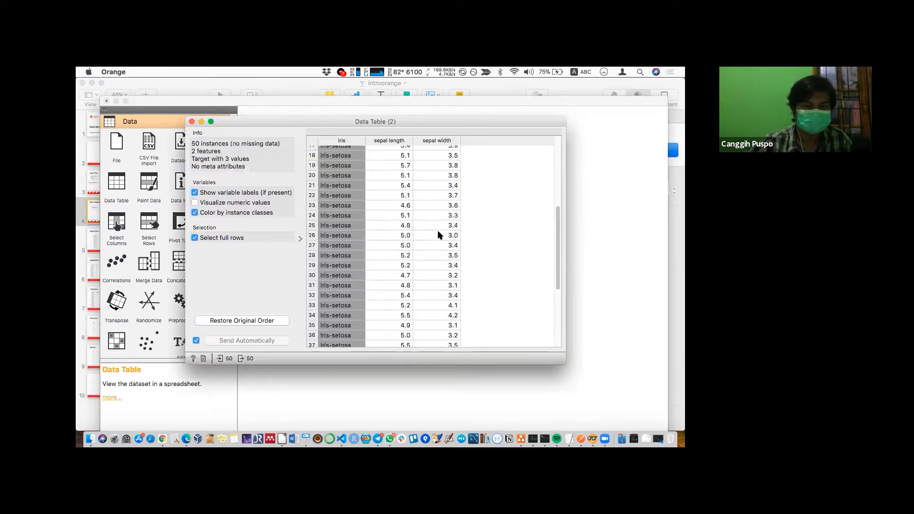
{"action": "scroll", "coordinate": [438, 232], "scroll_direction": "up", "scroll_amount": 2}
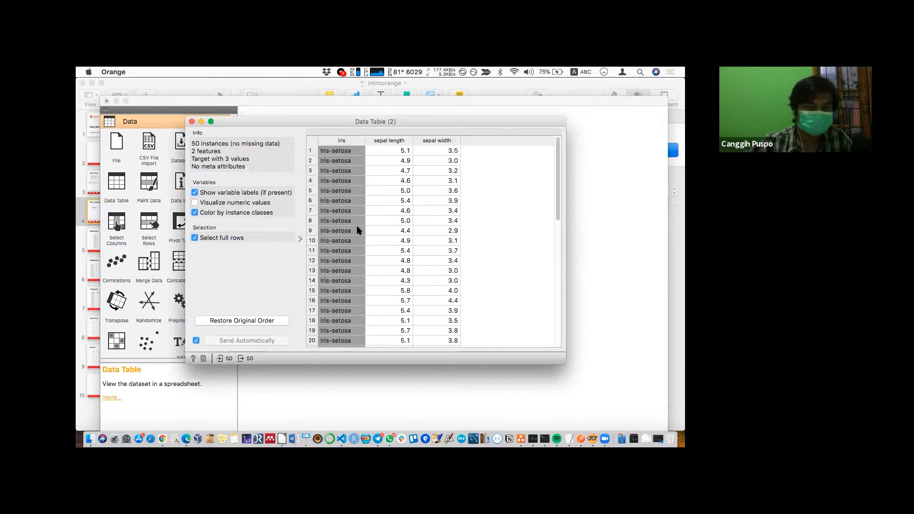
{"action": "scroll", "coordinate": [355, 232], "scroll_direction": "down", "scroll_amount": 2}
{"action": "scroll", "coordinate": [416, 264], "scroll_direction": "up", "scroll_amount": 10}
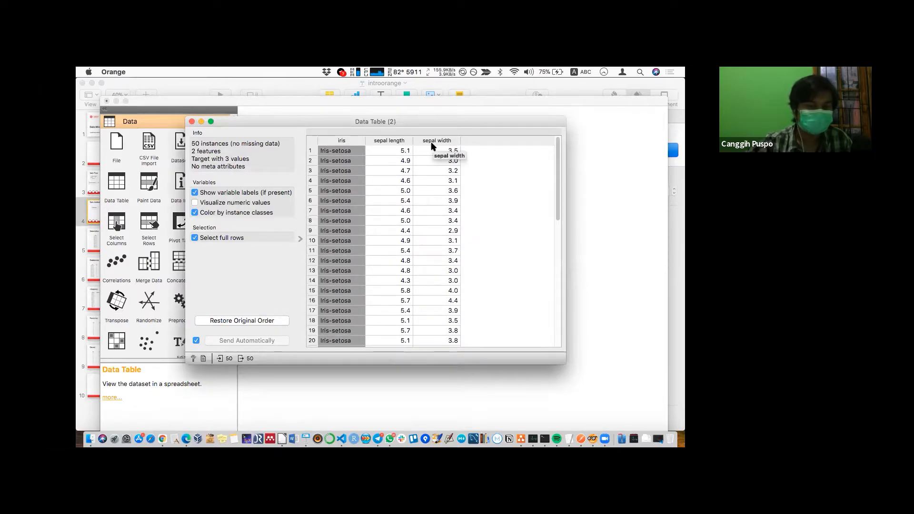
{"action": "left_click", "coordinate": [192, 122]}
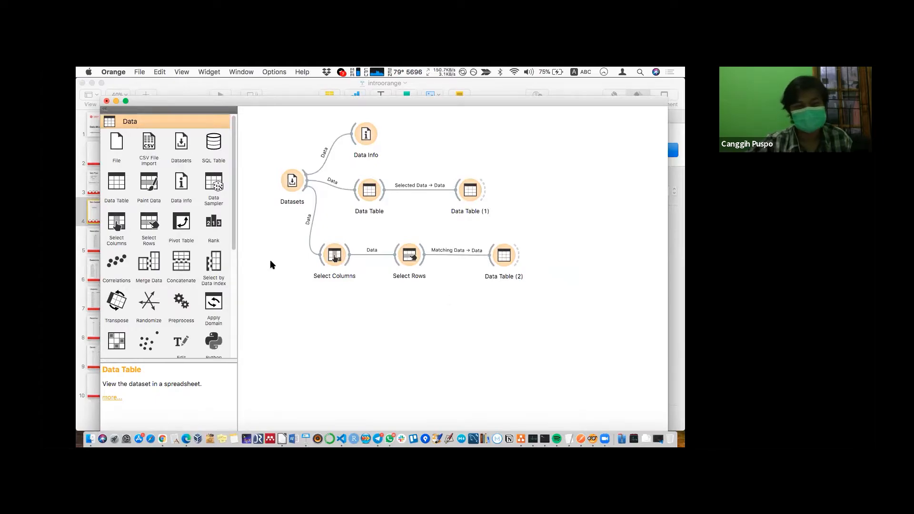
- Add a Save Data widget after Data Table (2) and connect the table's selected data to it
{"action": "scroll", "coordinate": [176, 220], "scroll_direction": "down", "scroll_amount": 5}
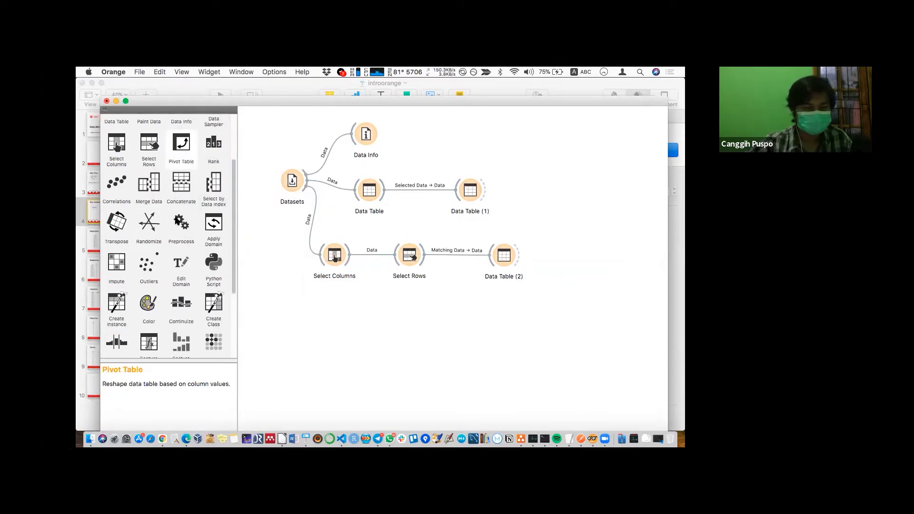
{"action": "scroll", "coordinate": [176, 220], "scroll_direction": "up", "scroll_amount": 2}
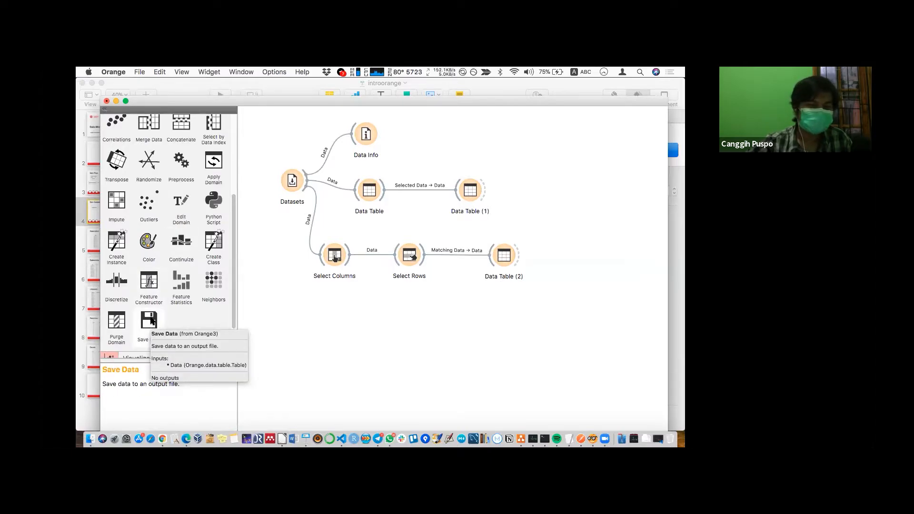
{"action": "left_click_drag", "start_coordinate": [149, 323], "coordinate": [566, 249]}
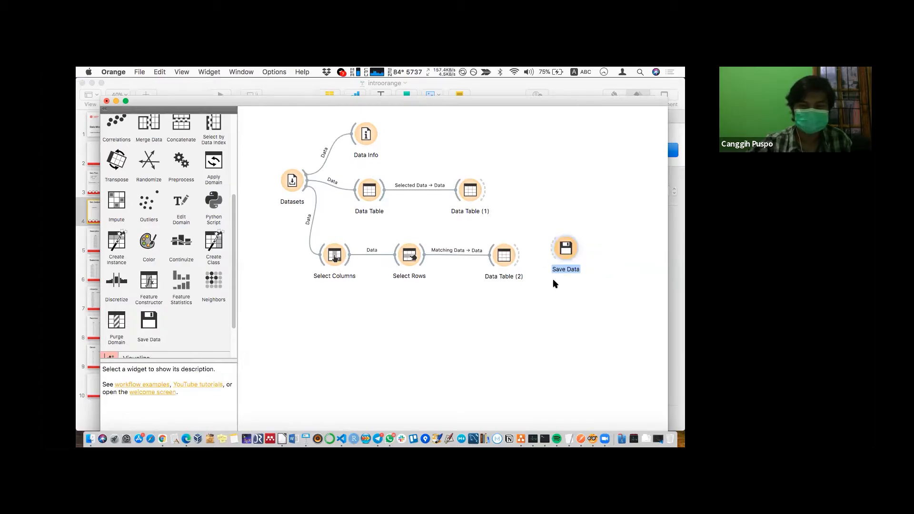
{"action": "left_click", "coordinate": [573, 290]}
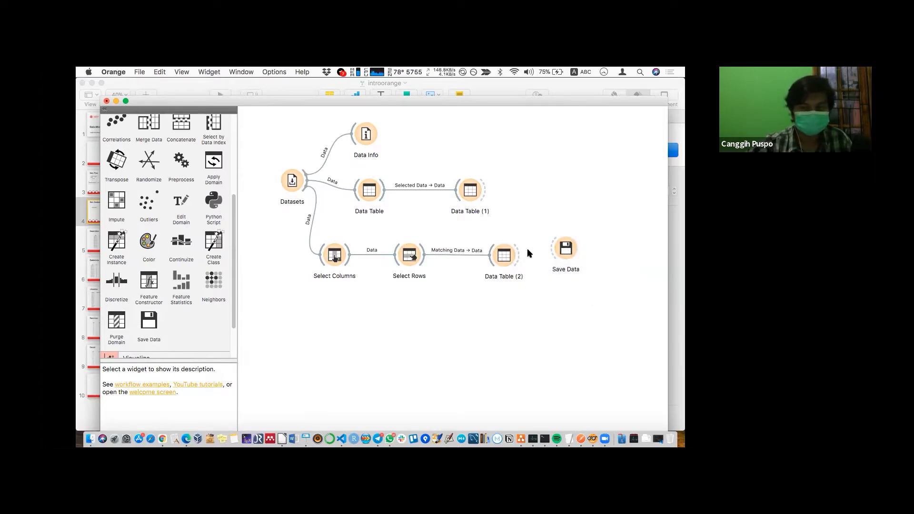
{"action": "left_click_drag", "start_coordinate": [519, 258], "coordinate": [592, 252]}
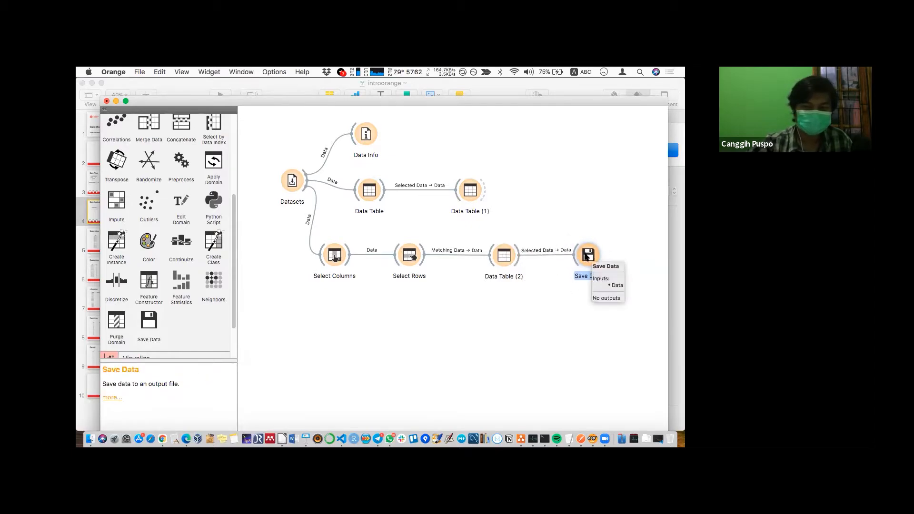
- Review the Save Data widget's saving options without saving, and return to the start of the Data widgets
{"action": "double_click", "coordinate": [593, 257]}
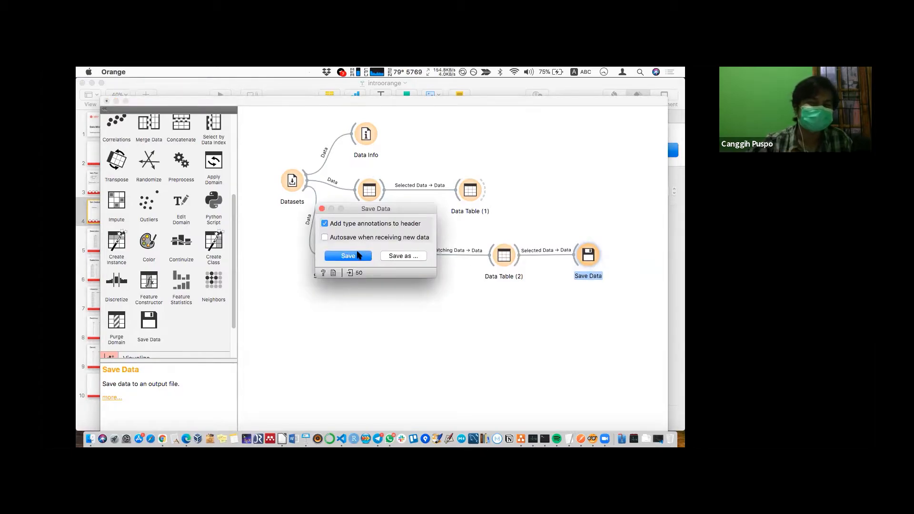
{"action": "left_click", "coordinate": [322, 208]}
{"action": "left_click", "coordinate": [360, 352]}
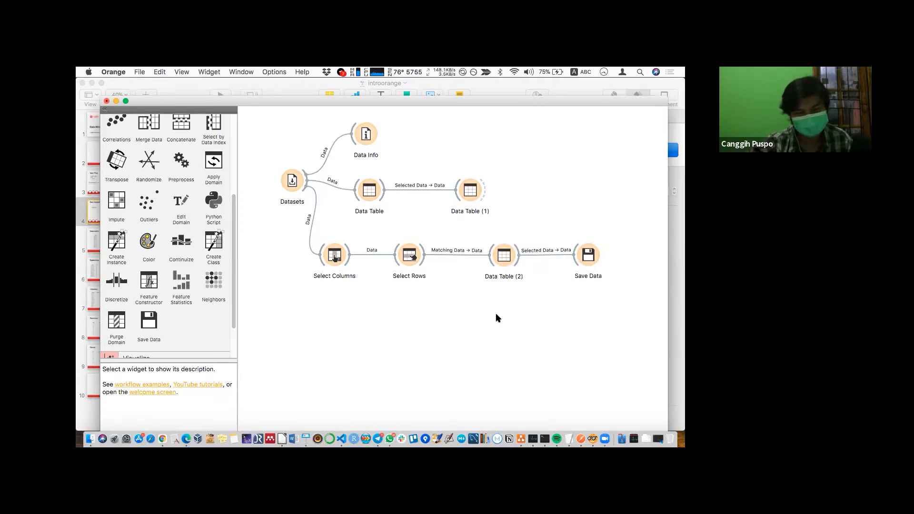
{"action": "scroll", "coordinate": [152, 151], "scroll_direction": "up", "scroll_amount": 5}
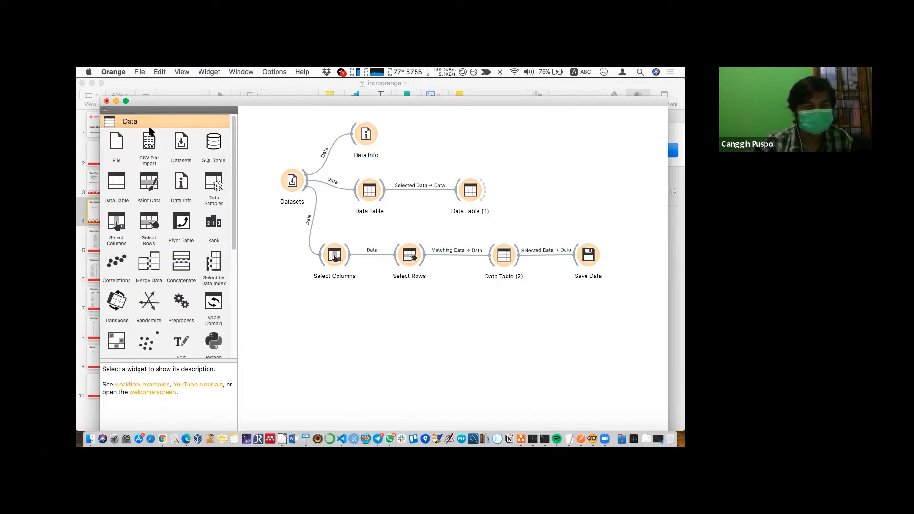
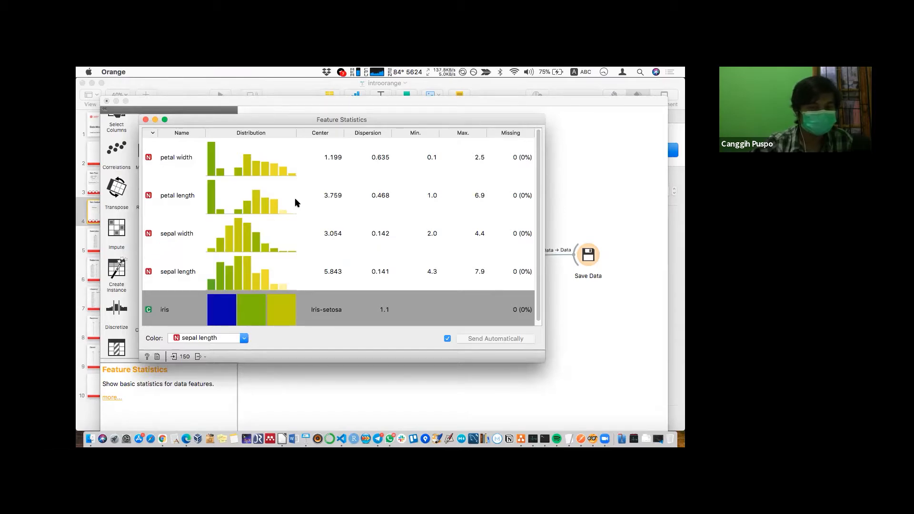
- Compare the distributions and summary statistics of petal width and petal length in Feature Statistics
{"action": "left_click", "coordinate": [302, 185]}
{"action": "left_click", "coordinate": [277, 160]}
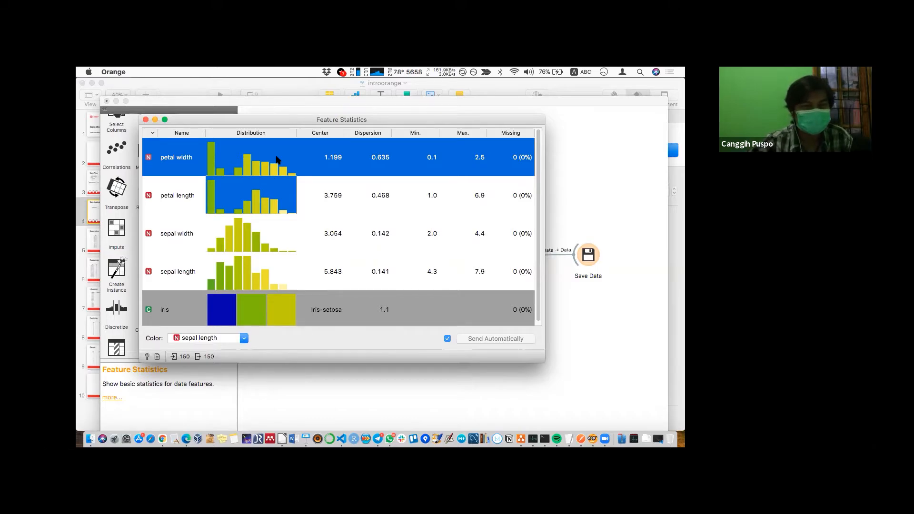
{"action": "left_click", "coordinate": [272, 196]}
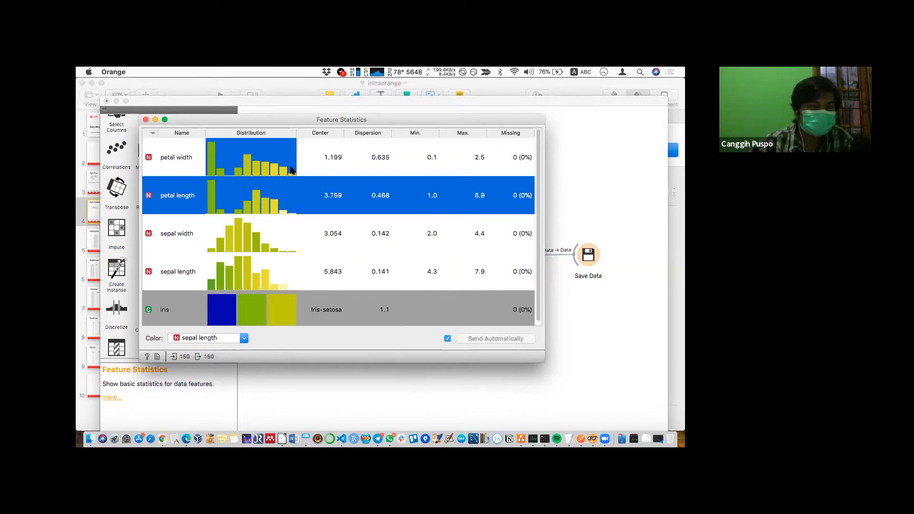
{"action": "left_click", "coordinate": [333, 167]}
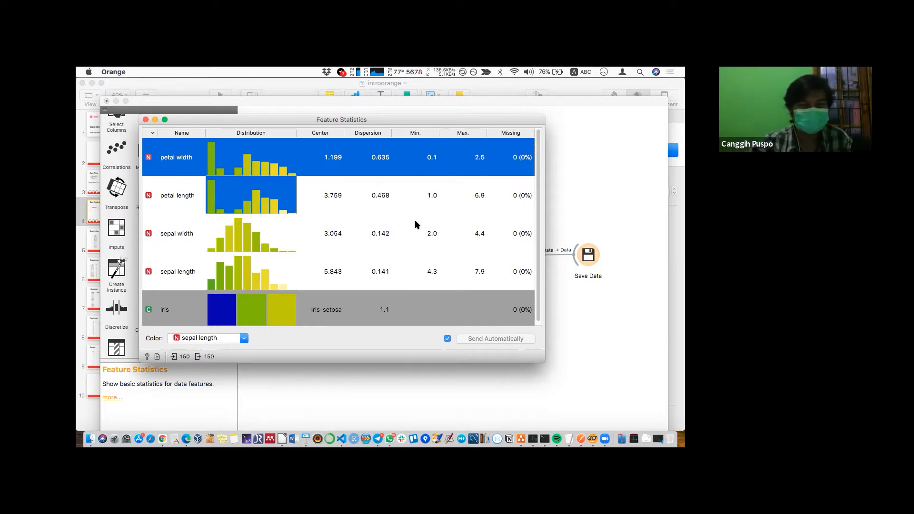
{"action": "left_click", "coordinate": [370, 211]}
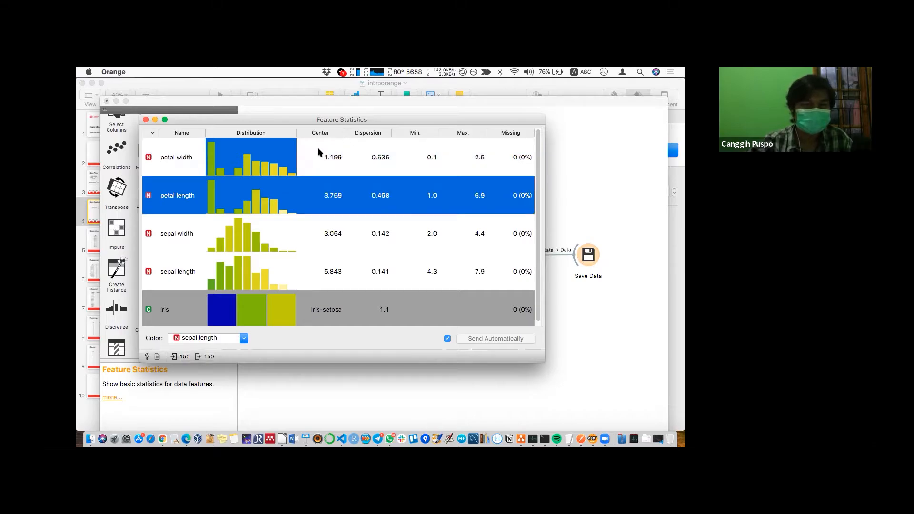
- Examine the center, dispersion, minimum, maximum and missing values of the petal and sepal features in Feature Statistics
{"action": "left_click", "coordinate": [328, 154]}
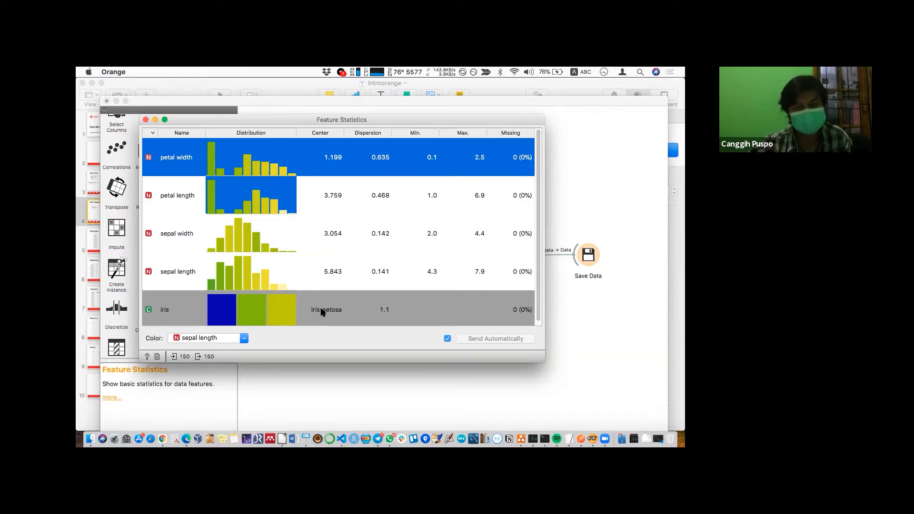
{"action": "left_click", "coordinate": [348, 272], "text": "super"}
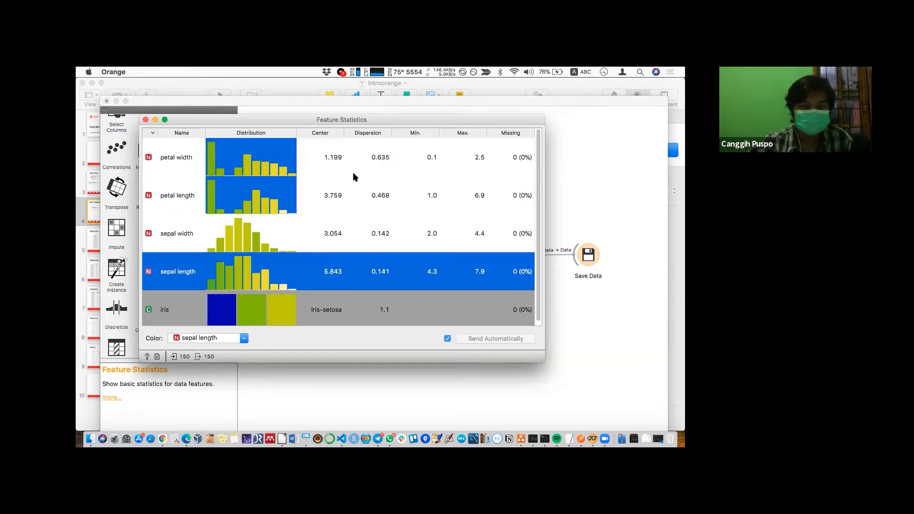
{"action": "left_click", "coordinate": [325, 222], "text": "super"}
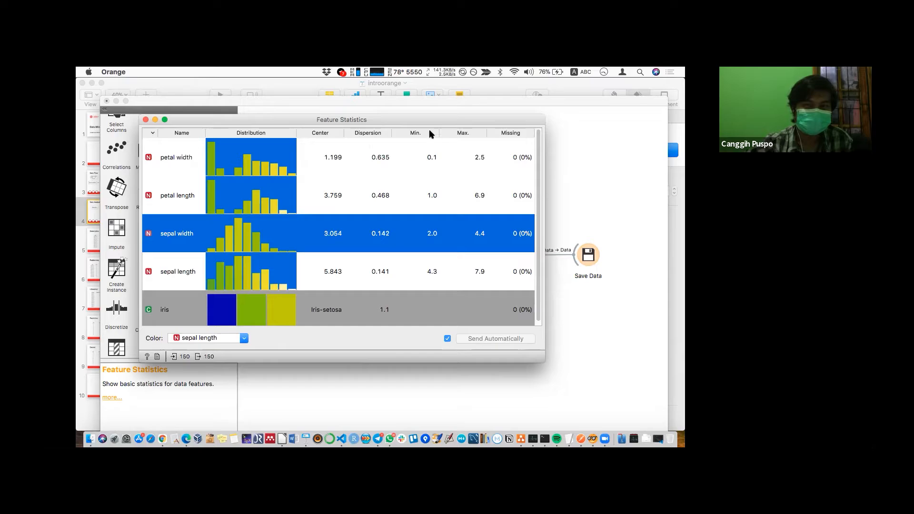
{"action": "left_click", "coordinate": [425, 150]}
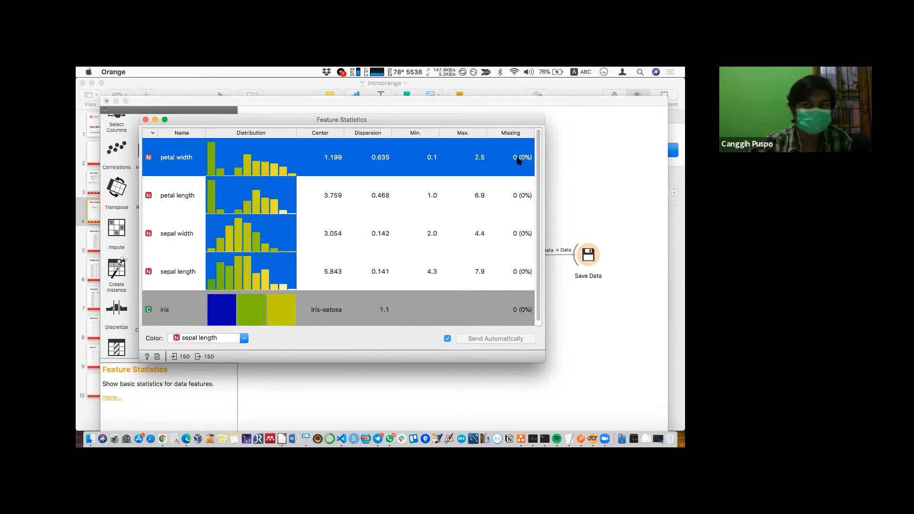
{"action": "left_click", "coordinate": [432, 198]}
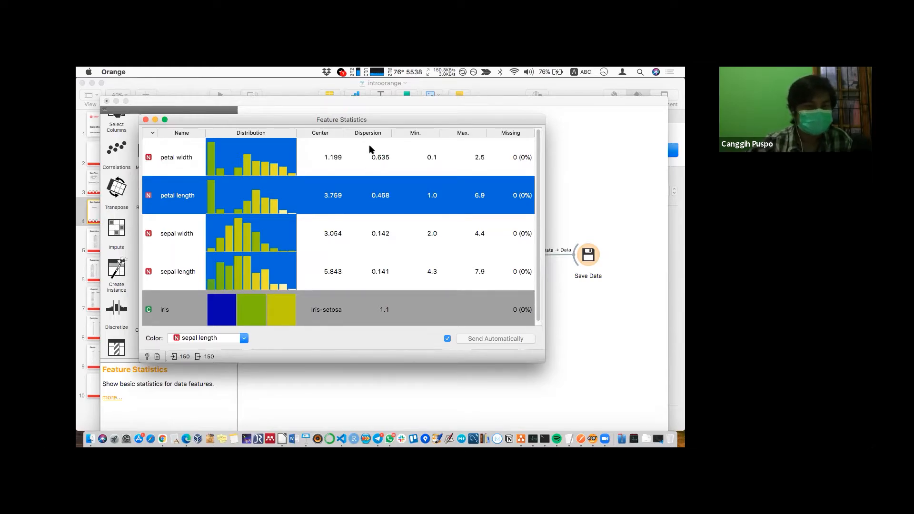
{"action": "left_click", "coordinate": [370, 157]}
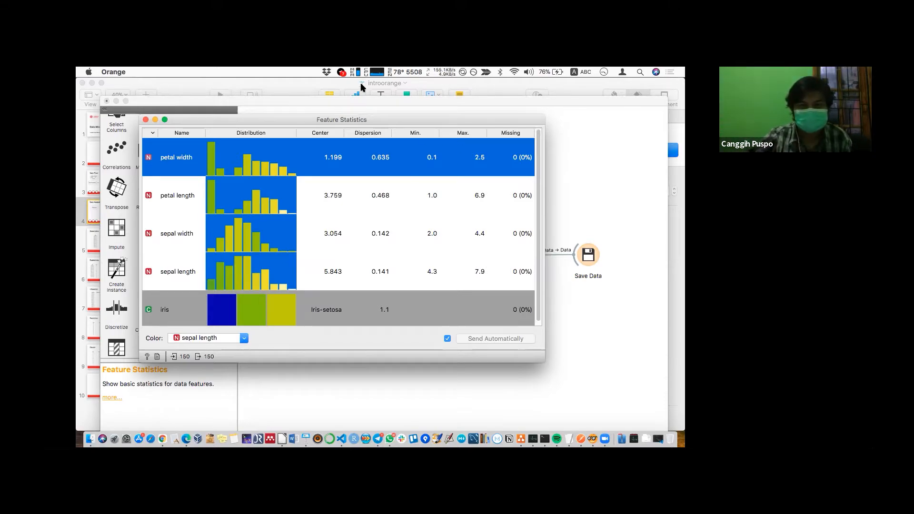
- With Zoom's annotation pen, write a circled "std / rata2" pointing to Dispersion, underline the four numeric features' dispersion values, and clear the drawings
{"action": "left_click", "coordinate": [331, 120]}
{"action": "left_click", "coordinate": [370, 114]}
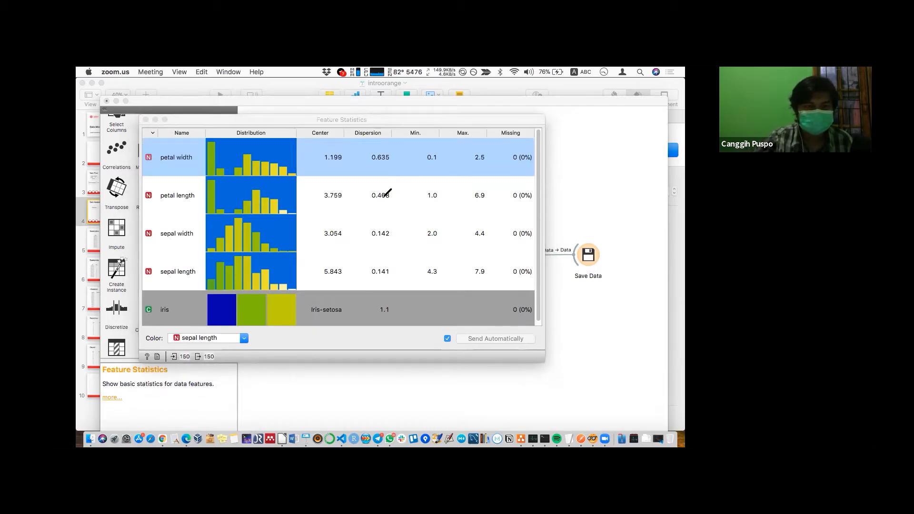
{"action": "mouse_move", "coordinate": [408, 187]}
{"action": "left_mouse_down"}
{"action": "mouse_move", "coordinate": [419, 176]}
{"action": "mouse_move", "coordinate": [433, 179]}
{"action": "mouse_move", "coordinate": [417, 203]}
{"action": "mouse_move", "coordinate": [446, 196]}
{"action": "left_mouse_up"}
{"action": "mouse_move", "coordinate": [407, 221]}
{"action": "left_mouse_down"}
{"action": "mouse_move", "coordinate": [415, 209]}
{"action": "mouse_move", "coordinate": [422, 220]}
{"action": "mouse_move", "coordinate": [440, 215]}
{"action": "left_mouse_up"}
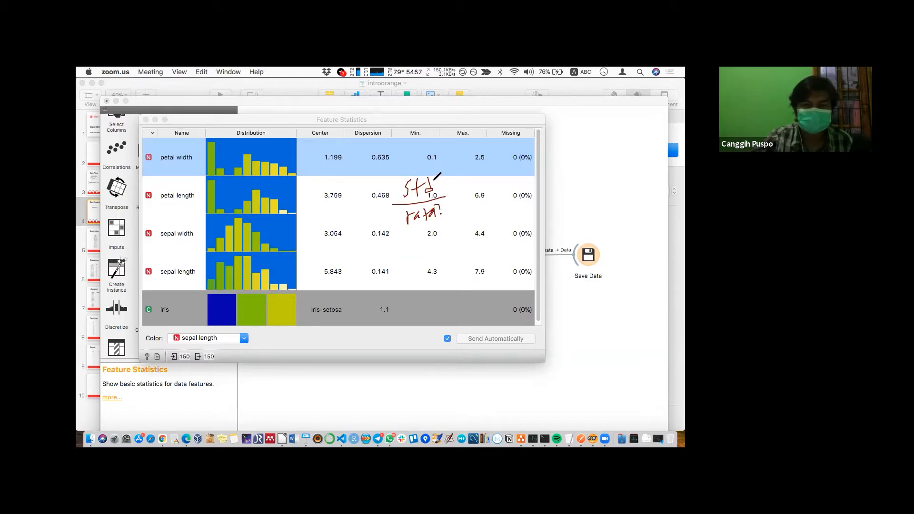
{"action": "mouse_move", "coordinate": [424, 167]}
{"action": "left_mouse_down"}
{"action": "mouse_move", "coordinate": [396, 177]}
{"action": "mouse_move", "coordinate": [384, 135]}
{"action": "left_mouse_up"}
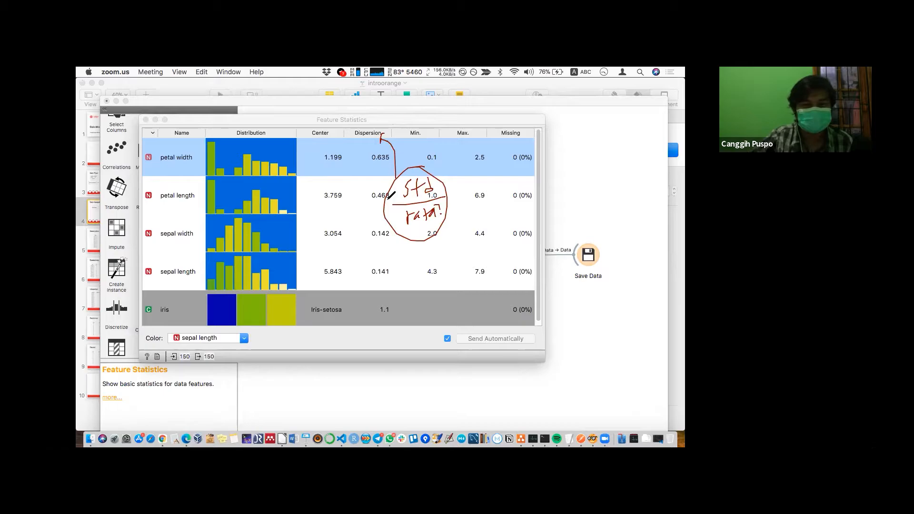
{"action": "left_click_drag", "start_coordinate": [367, 165], "coordinate": [392, 162]}
{"action": "left_click_drag", "start_coordinate": [368, 204], "coordinate": [387, 203]}
{"action": "left_click_drag", "start_coordinate": [371, 242], "coordinate": [393, 240]}
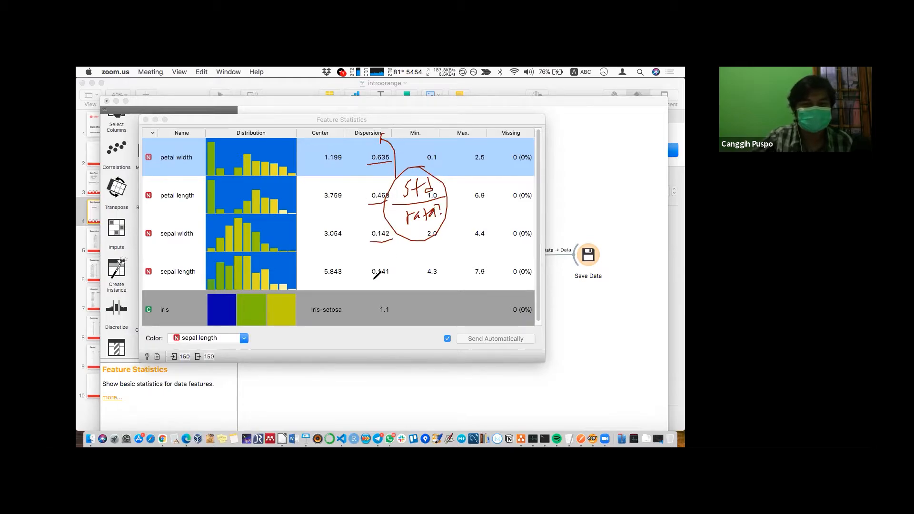
{"action": "left_click_drag", "start_coordinate": [371, 280], "coordinate": [395, 278]}
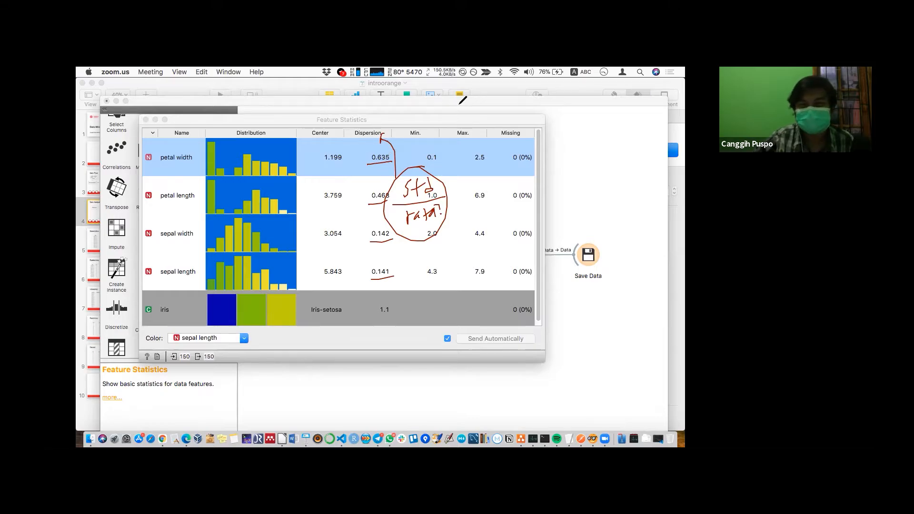
{"action": "left_click", "coordinate": [531, 116]}
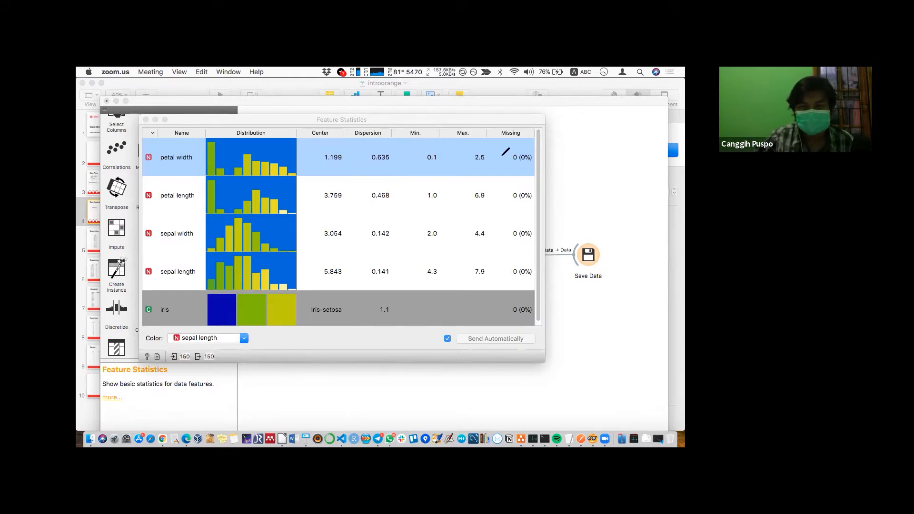
{"action": "left_click", "coordinate": [282, 92]}
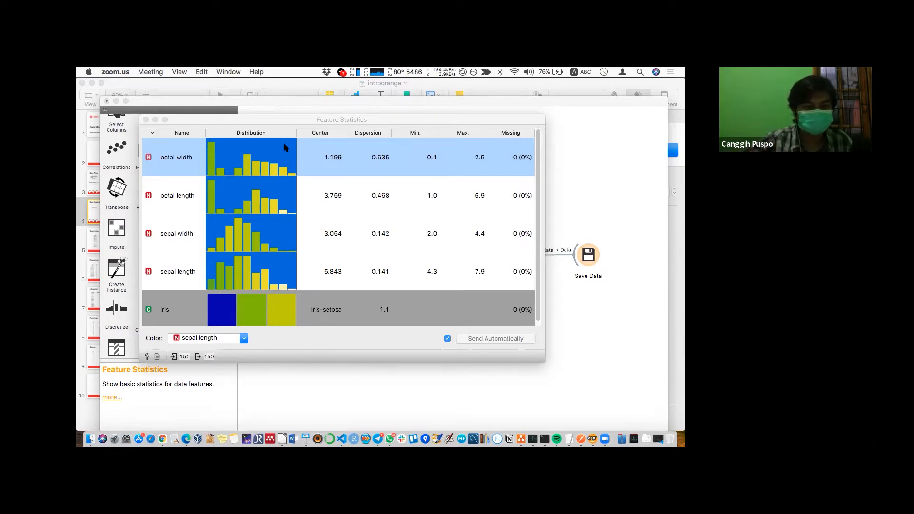
- Close Feature Statistics and move its widget up, closer beneath Select Columns on the canvas
{"action": "left_click", "coordinate": [146, 119]}
{"action": "left_click", "coordinate": [389, 318]}
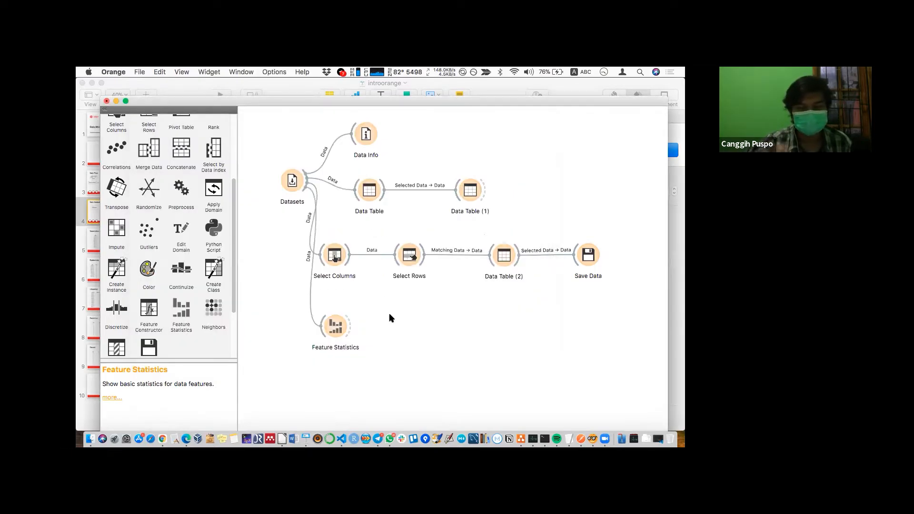
{"action": "left_click", "coordinate": [331, 323]}
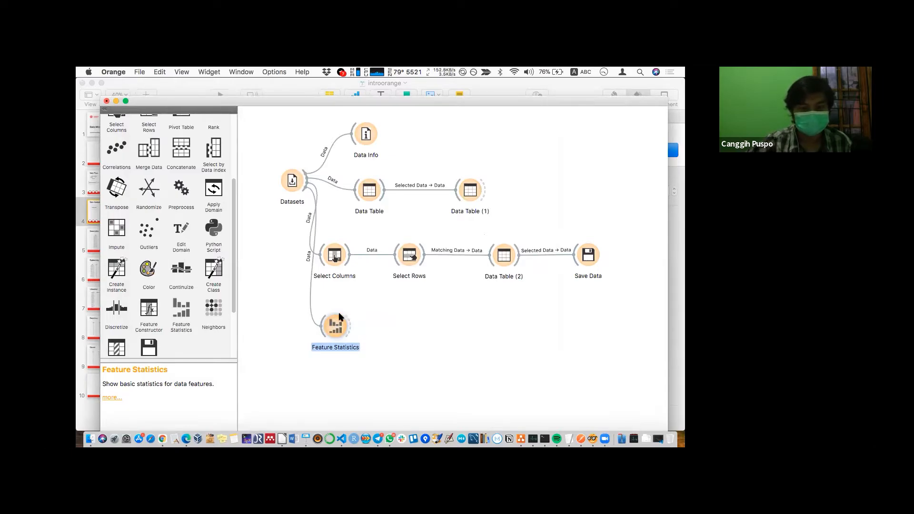
{"action": "left_click", "coordinate": [336, 294]}
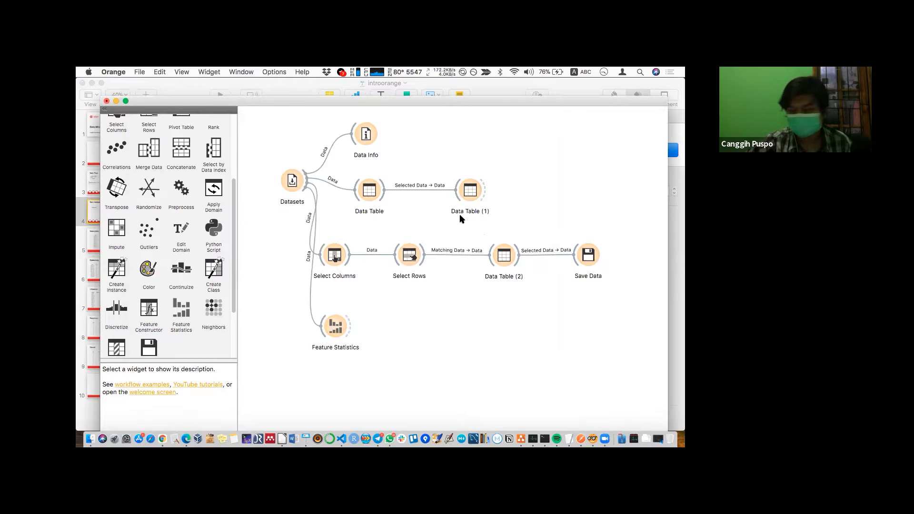
{"action": "left_click_drag", "start_coordinate": [334, 320], "coordinate": [334, 300]}
{"action": "left_click", "coordinate": [392, 313]}
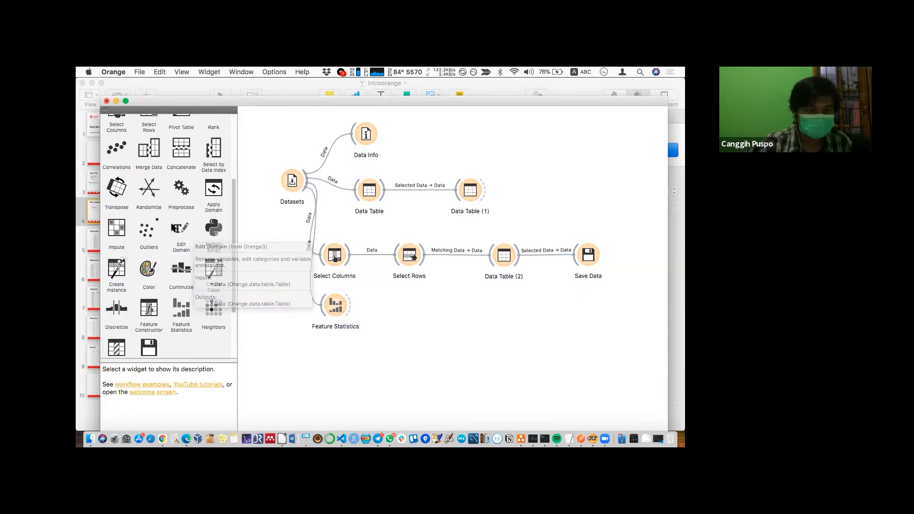
- Add a Pivot Table widget below Feature Statistics and connect the Datasets widget to it
{"action": "scroll", "coordinate": [172, 226], "scroll_direction": "up", "scroll_amount": 5}
{"action": "left_click_drag", "start_coordinate": [173, 227], "coordinate": [330, 360]}
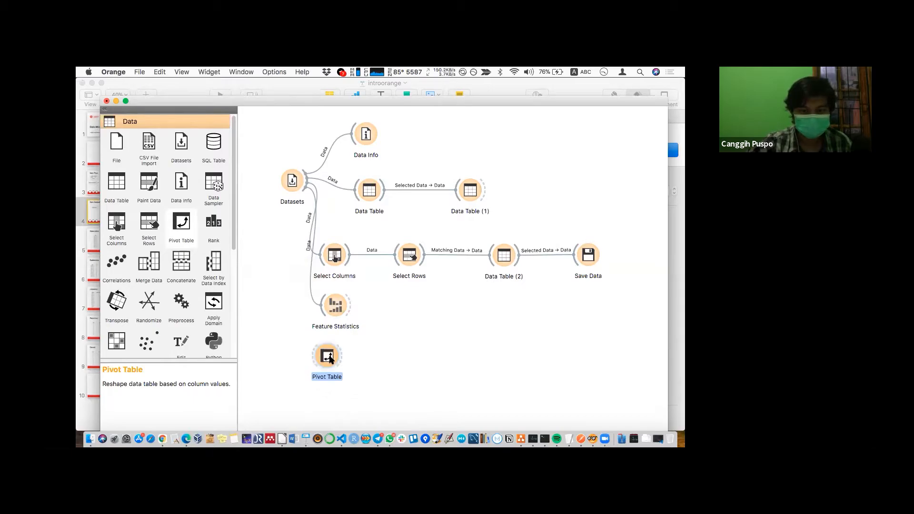
{"action": "left_click", "coordinate": [285, 247]}
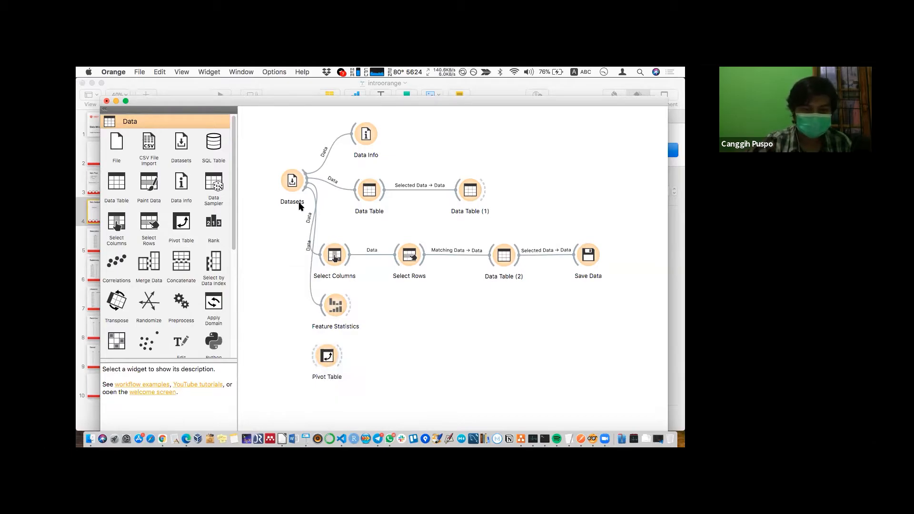
{"action": "left_click_drag", "start_coordinate": [307, 188], "coordinate": [338, 361]}
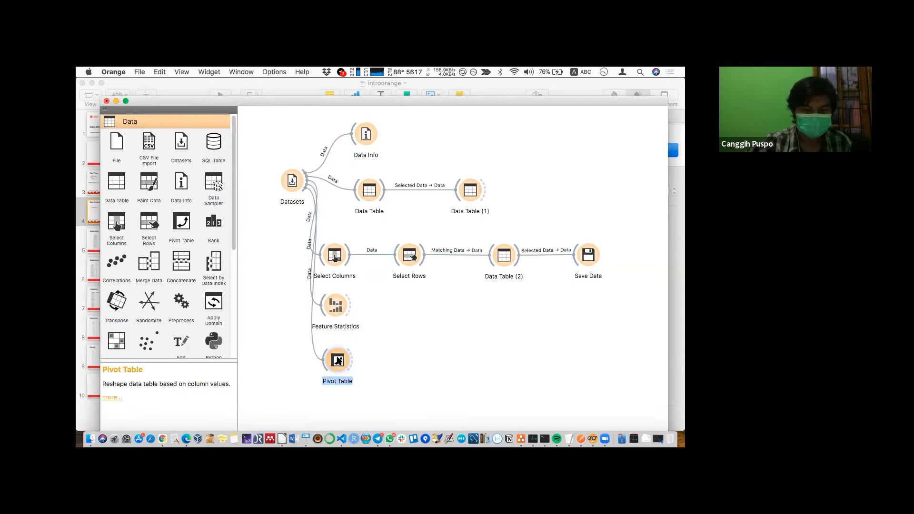
- Open the Pivot Table and review its aggregates by iris class, keeping sepal length as the values variable
{"action": "double_click", "coordinate": [337, 360]}
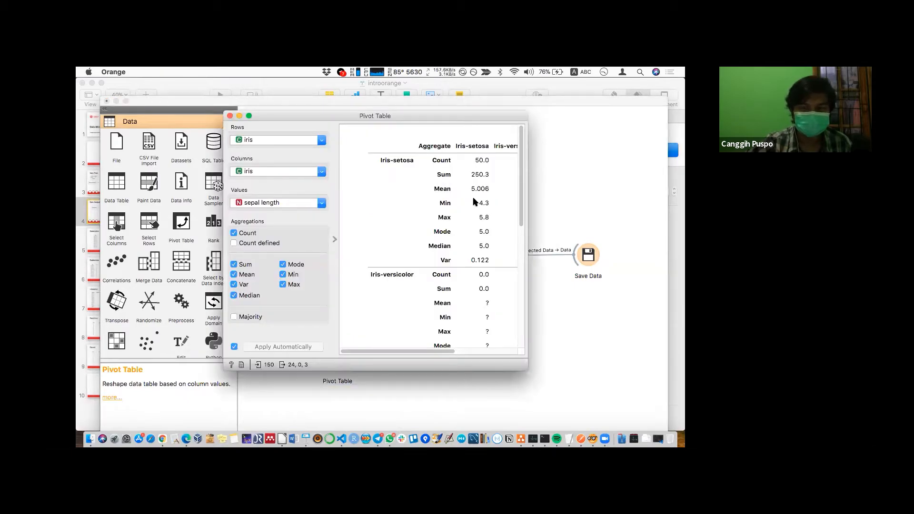
{"action": "scroll", "coordinate": [473, 200], "scroll_direction": "right", "scroll_amount": 3}
{"action": "scroll", "coordinate": [474, 200], "scroll_direction": "left", "scroll_amount": 3}
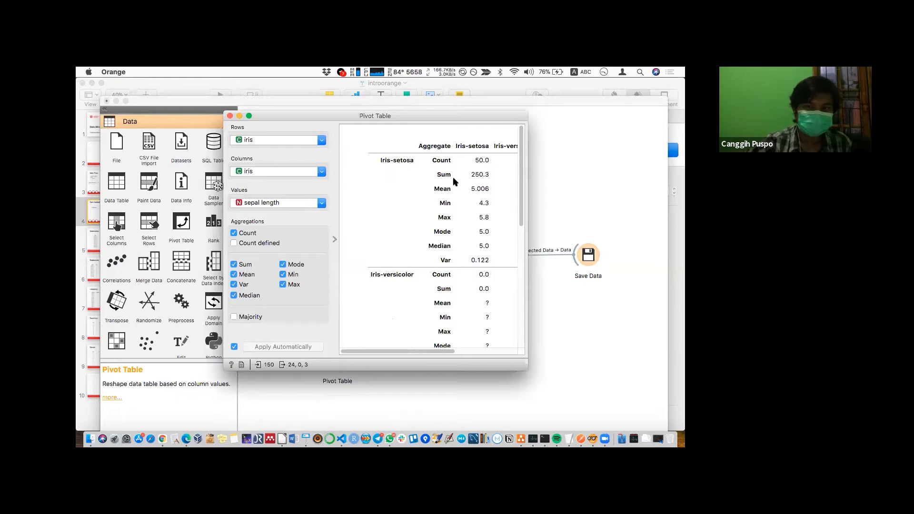
{"action": "scroll", "coordinate": [453, 176], "scroll_direction": "right", "scroll_amount": 4}
{"action": "scroll", "coordinate": [453, 176], "scroll_direction": "left", "scroll_amount": 4}
{"action": "scroll", "coordinate": [452, 177], "scroll_direction": "right", "scroll_amount": 2}
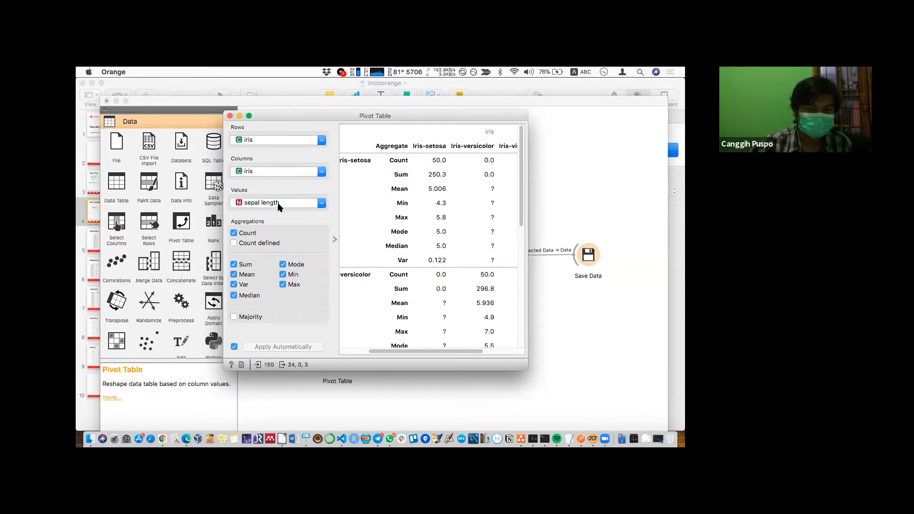
{"action": "left_click", "coordinate": [255, 205]}
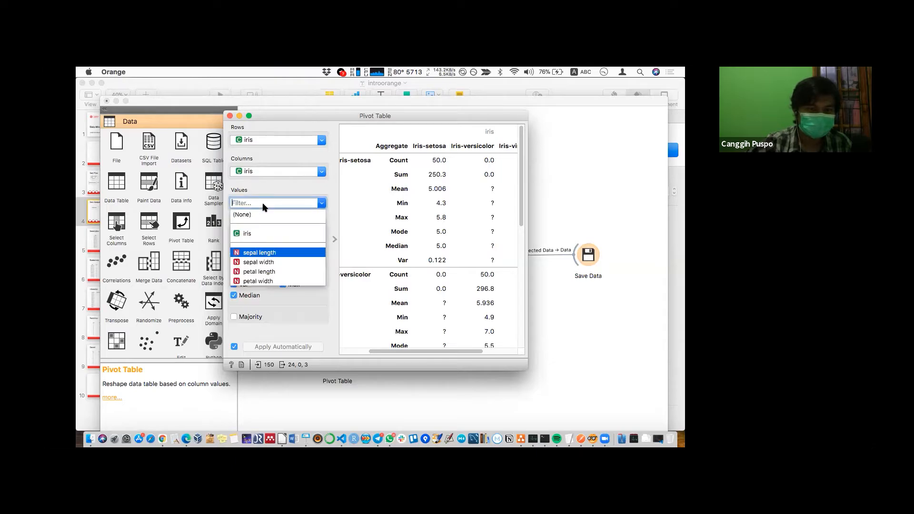
{"action": "left_click", "coordinate": [260, 253]}
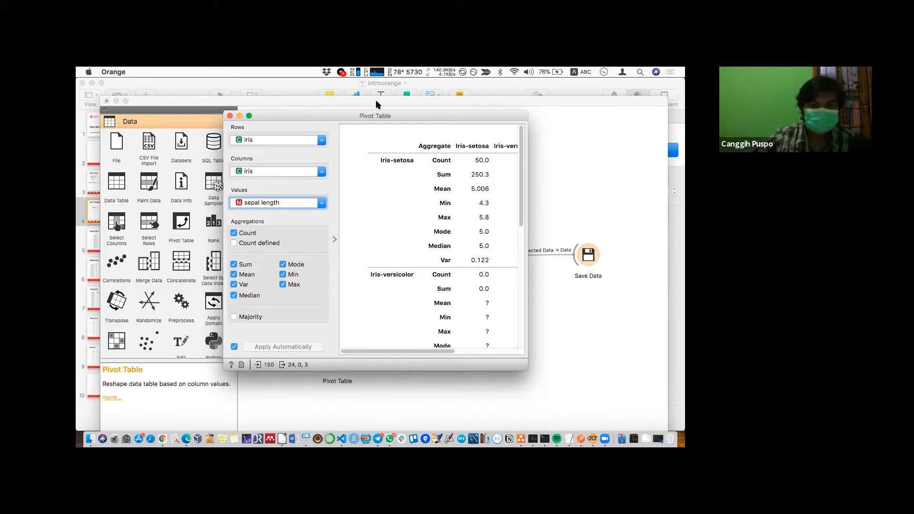
- With Zoom's annotation pen, write and underline "descriptive analysis" on the Pivot Table, circle the Iris-setosa aggregates, and clear the drawings
{"action": "left_click", "coordinate": [340, 116]}
{"action": "left_click", "coordinate": [425, 194]}
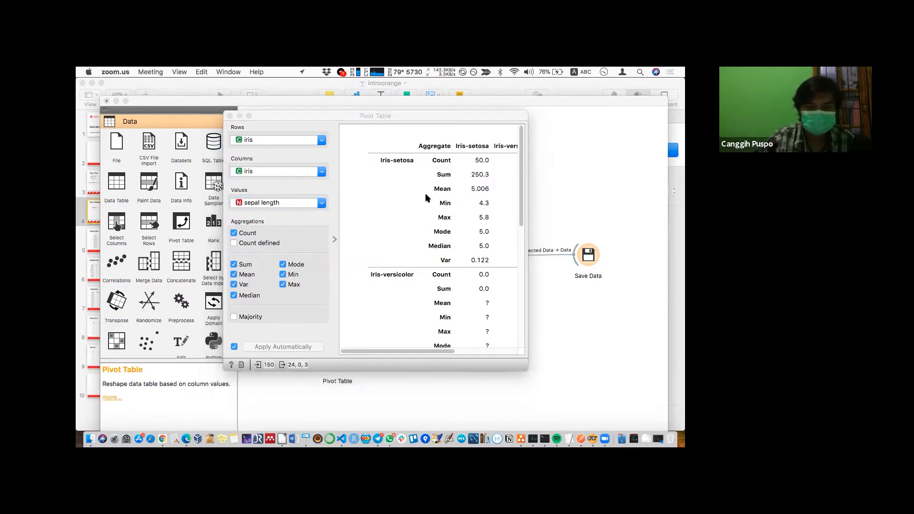
{"action": "mouse_move", "coordinate": [387, 209]}
{"action": "left_mouse_down"}
{"action": "mouse_move", "coordinate": [351, 210]}
{"action": "mouse_move", "coordinate": [385, 224]}
{"action": "mouse_move", "coordinate": [417, 219]}
{"action": "left_mouse_up"}
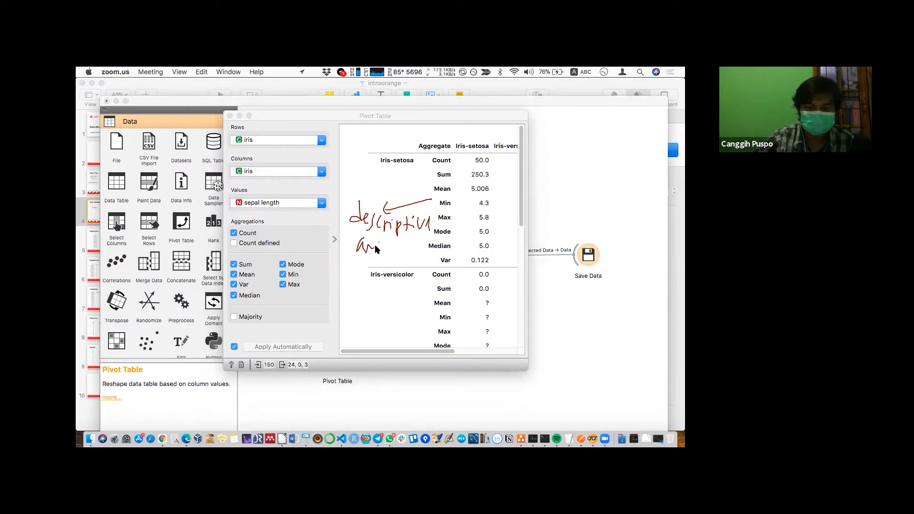
{"action": "left_click_drag", "start_coordinate": [389, 250], "coordinate": [411, 260]}
{"action": "left_click_drag", "start_coordinate": [434, 219], "coordinate": [432, 232]}
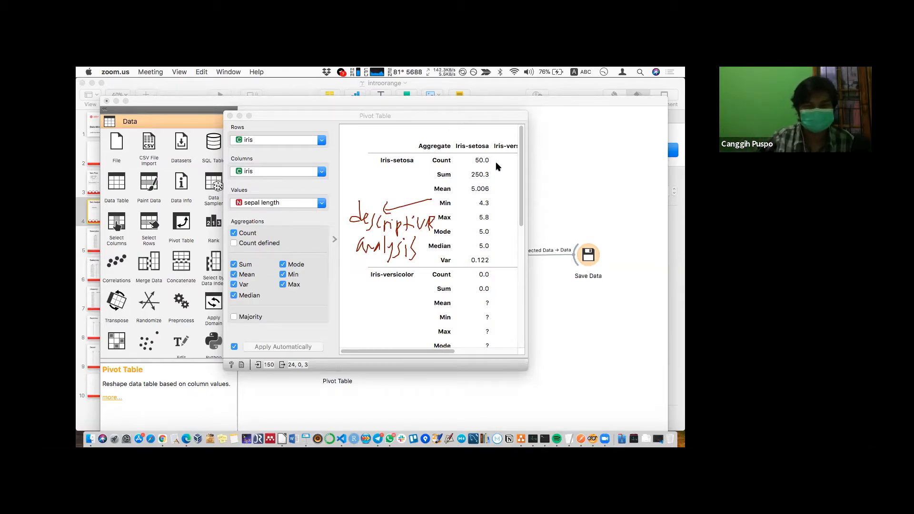
{"action": "mouse_move", "coordinate": [499, 150]}
{"action": "left_mouse_down"}
{"action": "mouse_move", "coordinate": [455, 149]}
{"action": "mouse_move", "coordinate": [440, 181]}
{"action": "mouse_move", "coordinate": [457, 269]}
{"action": "mouse_move", "coordinate": [470, 266]}
{"action": "mouse_move", "coordinate": [489, 162]}
{"action": "left_mouse_up"}
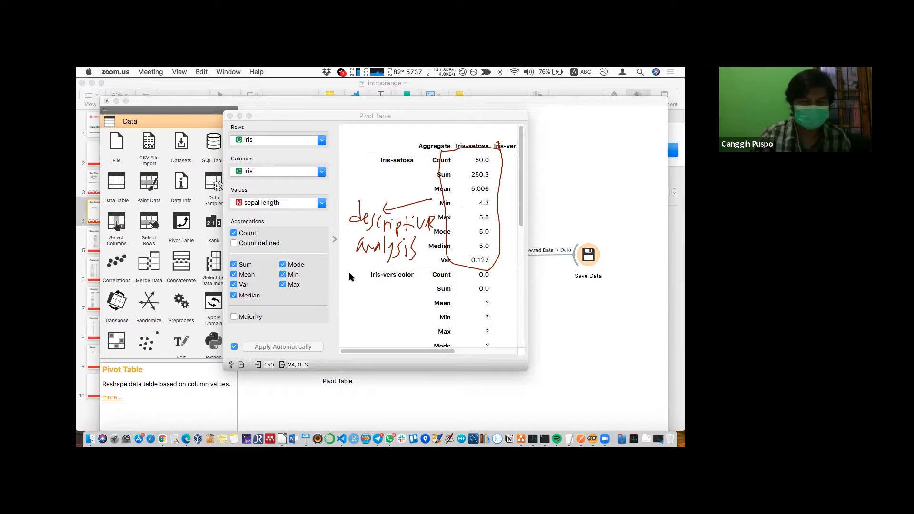
{"action": "left_click_drag", "start_coordinate": [347, 275], "coordinate": [440, 262]}
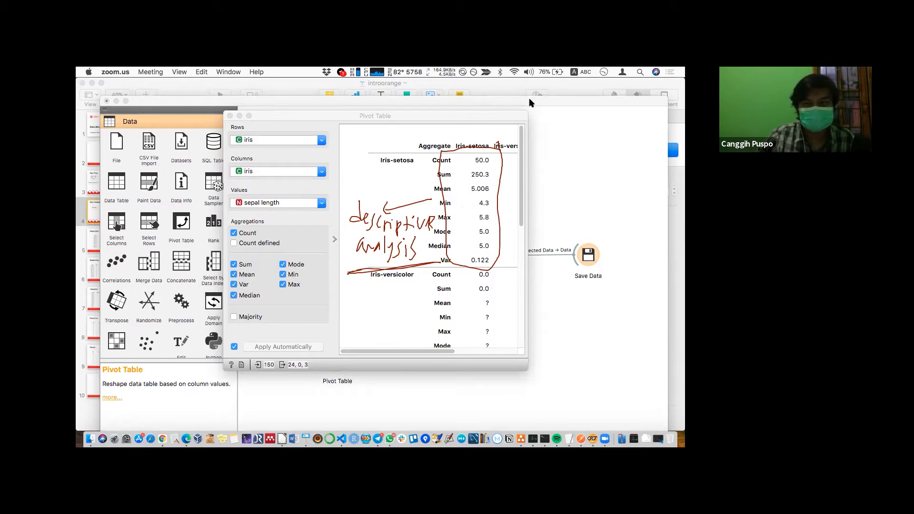
{"action": "left_click", "coordinate": [538, 113]}
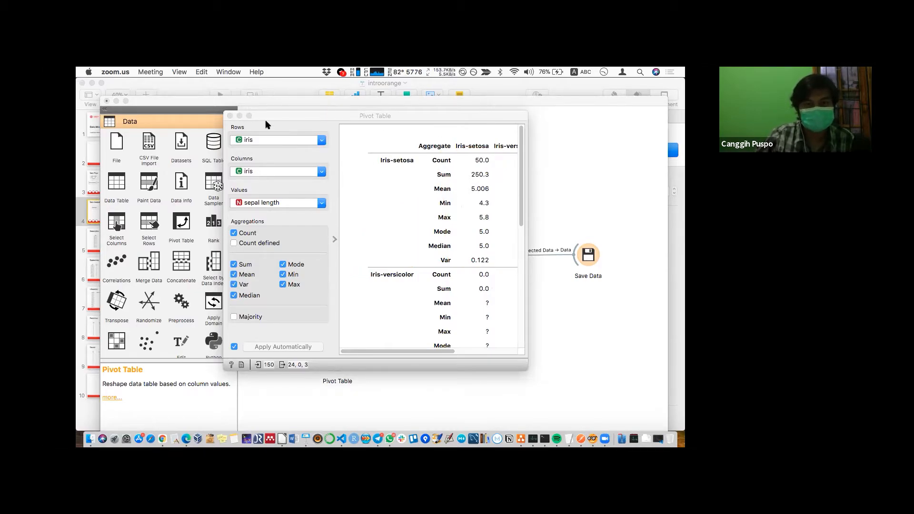
- Close the Pivot Table window, add a Data Sampler widget below the Pivot Table widget, and connect Datasets to it
{"action": "left_click", "coordinate": [230, 117]}
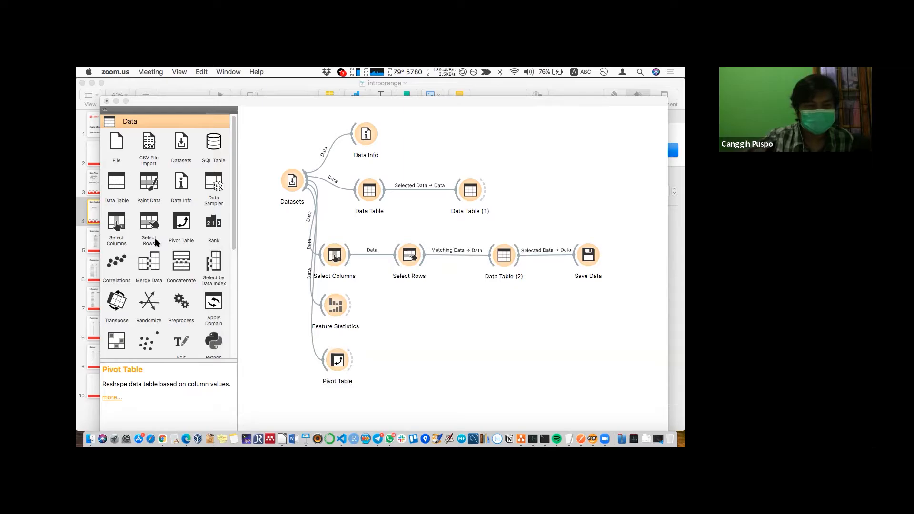
{"action": "left_click", "coordinate": [267, 233]}
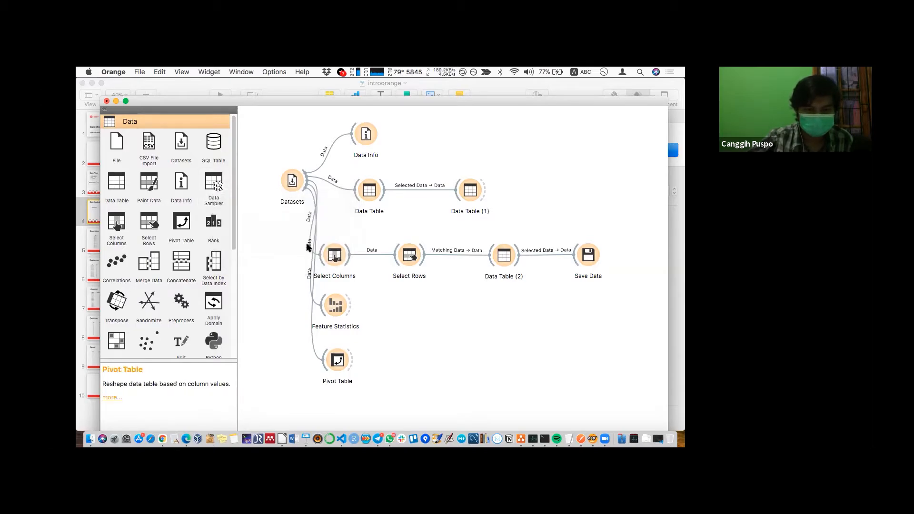
{"action": "left_click_drag", "start_coordinate": [213, 183], "coordinate": [320, 391]}
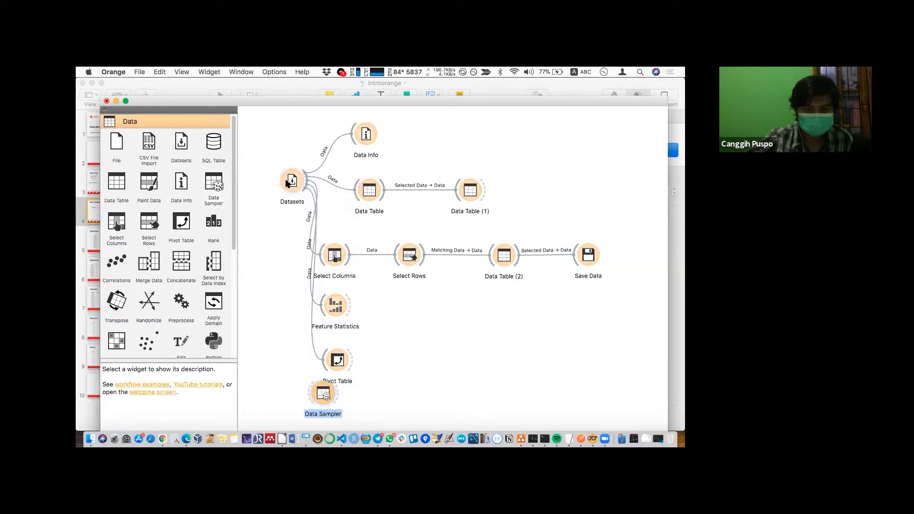
{"action": "left_click_drag", "start_coordinate": [306, 182], "coordinate": [318, 395]}
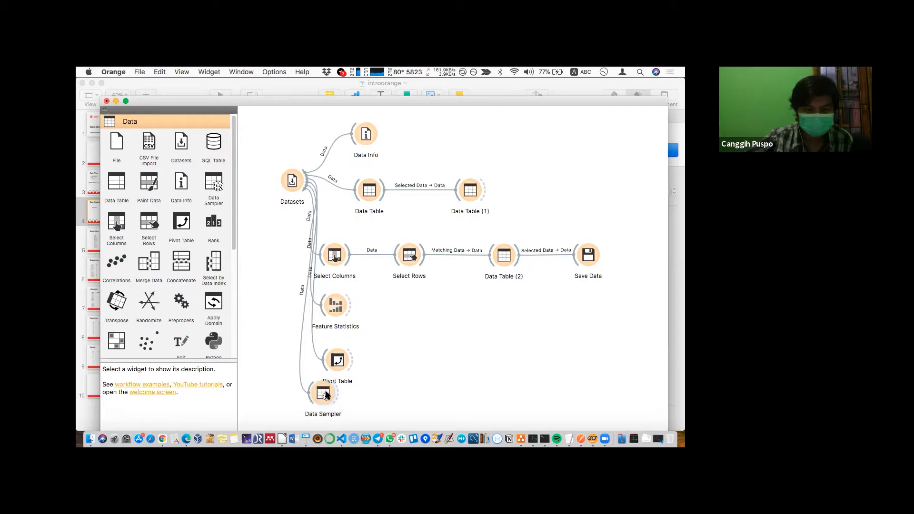
- Open the Data Sampler, review its sampling type options, and close its window
{"action": "double_click", "coordinate": [324, 395]}
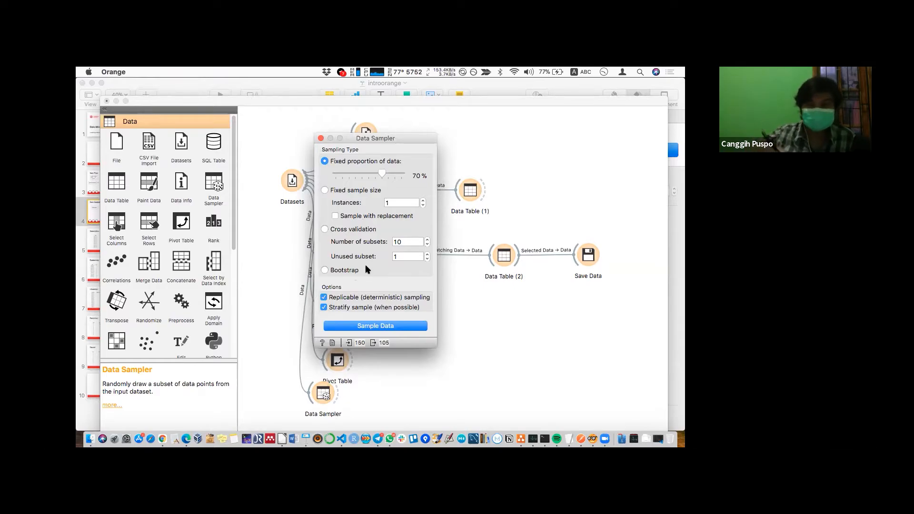
{"action": "left_click", "coordinate": [332, 134]}
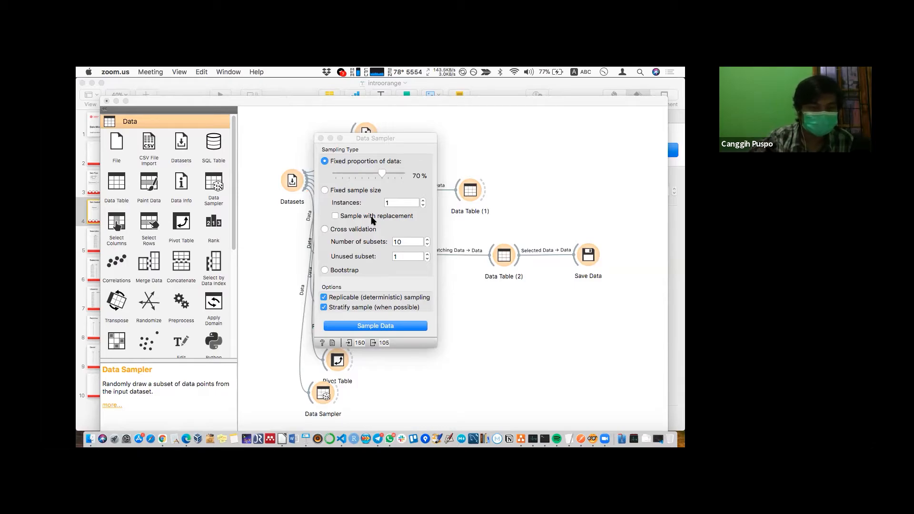
{"action": "left_click", "coordinate": [322, 139]}
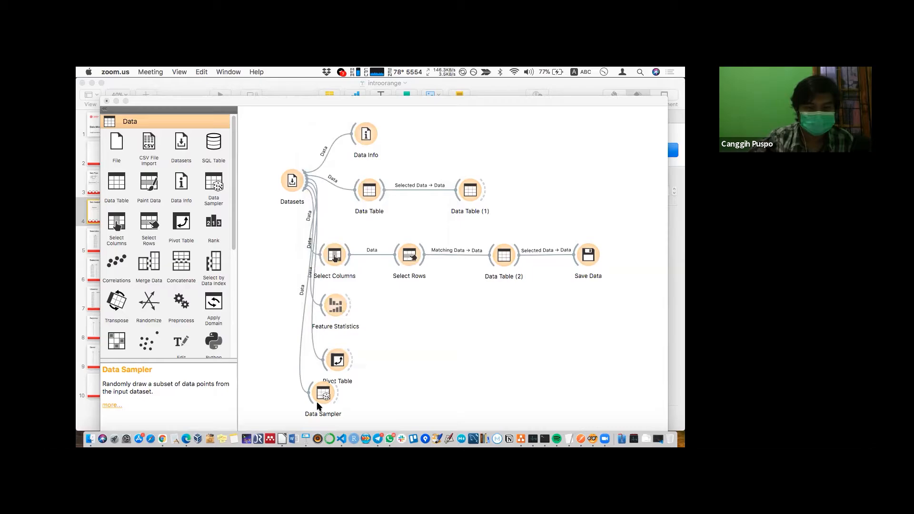
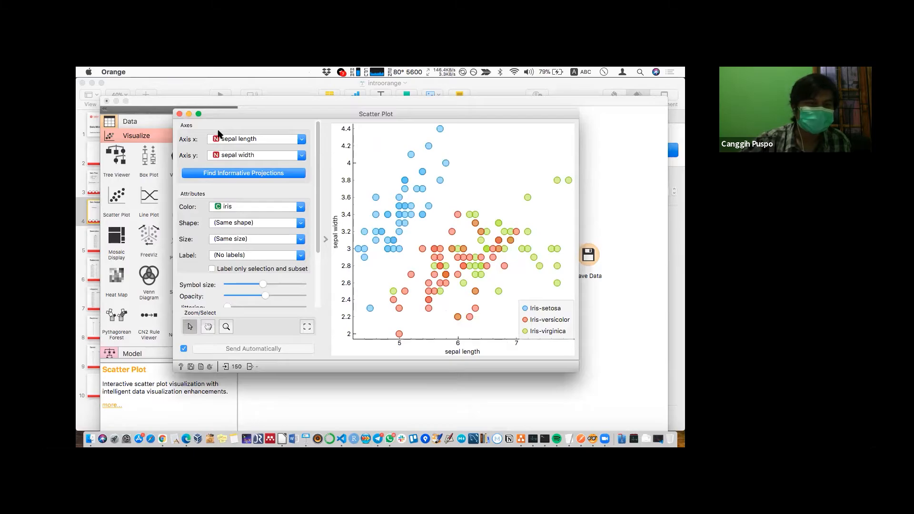
- Set the scatter plot's x axis to sepal width and its y axis to petal width
{"action": "left_click", "coordinate": [232, 141]}
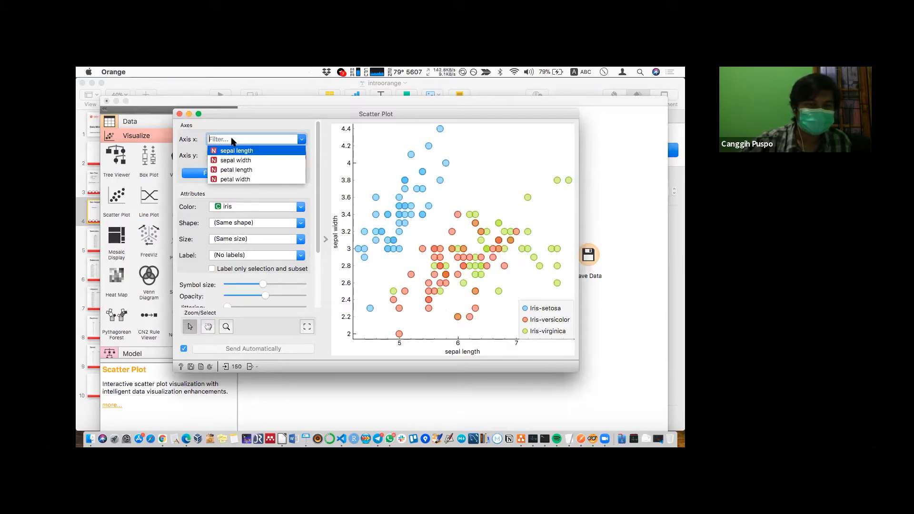
{"action": "left_click", "coordinate": [236, 159]}
{"action": "left_click", "coordinate": [259, 158]}
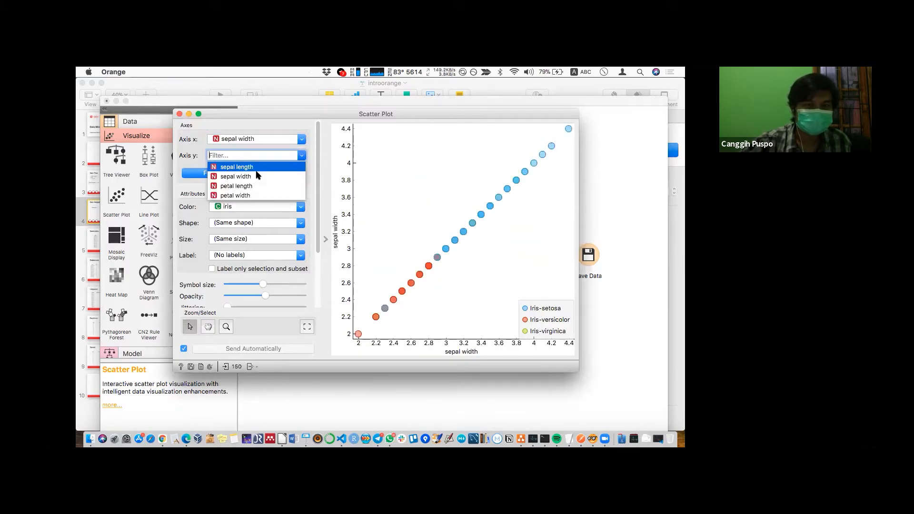
{"action": "left_click", "coordinate": [253, 193]}
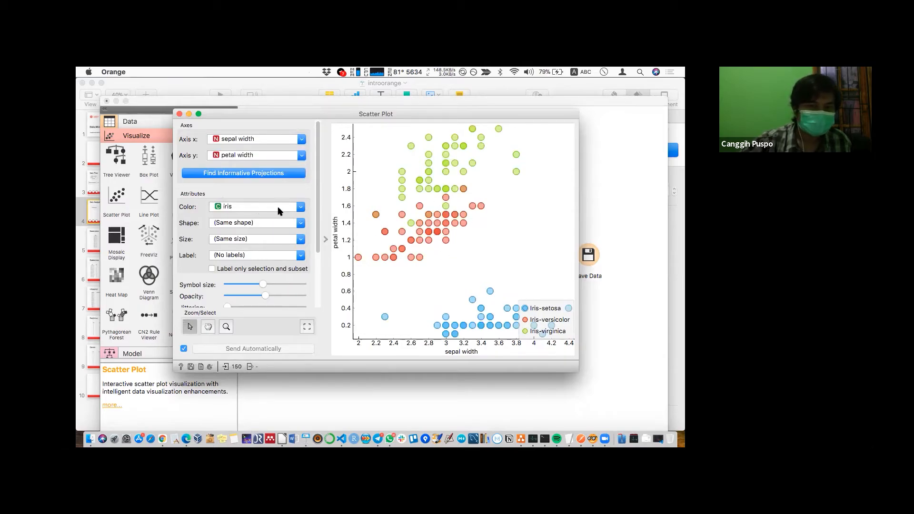
- Keep iris as the point color, set the shape to iris, and size the points by sepal length
{"action": "left_click", "coordinate": [253, 211]}
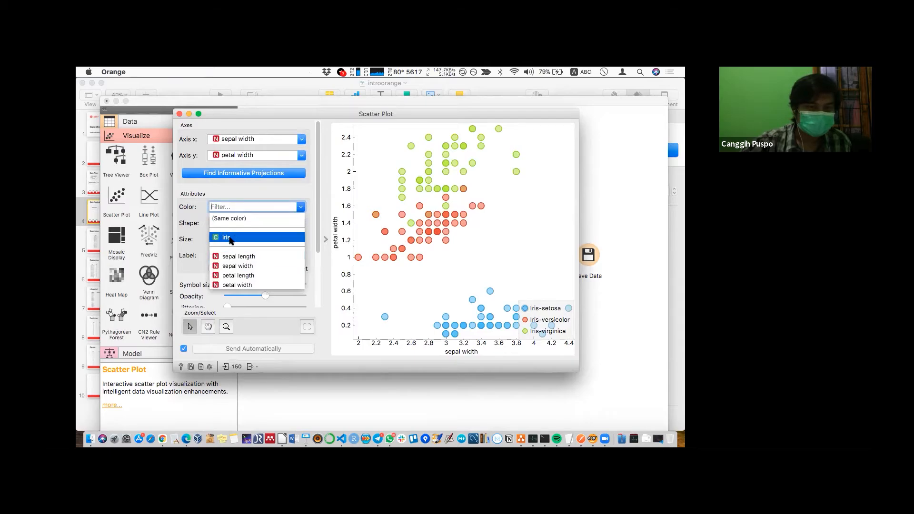
{"action": "left_click", "coordinate": [230, 238]}
{"action": "left_click", "coordinate": [253, 224]}
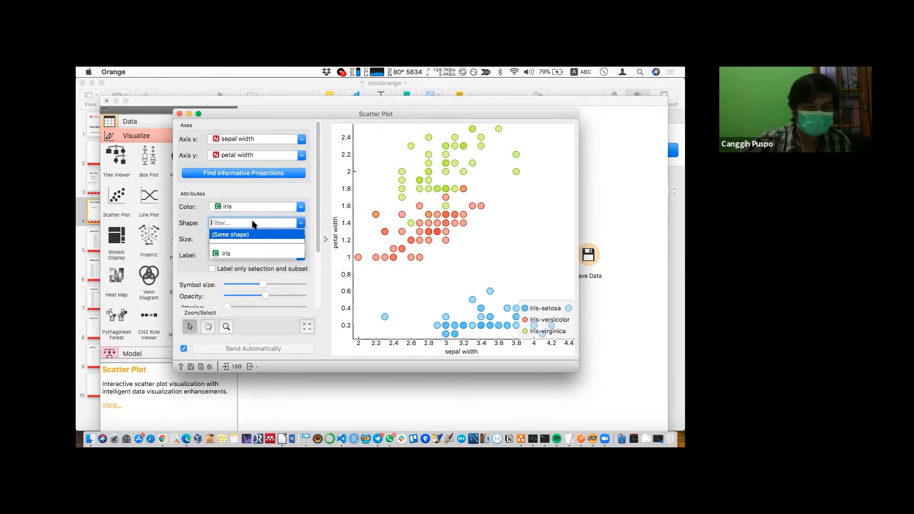
{"action": "left_click", "coordinate": [241, 253]}
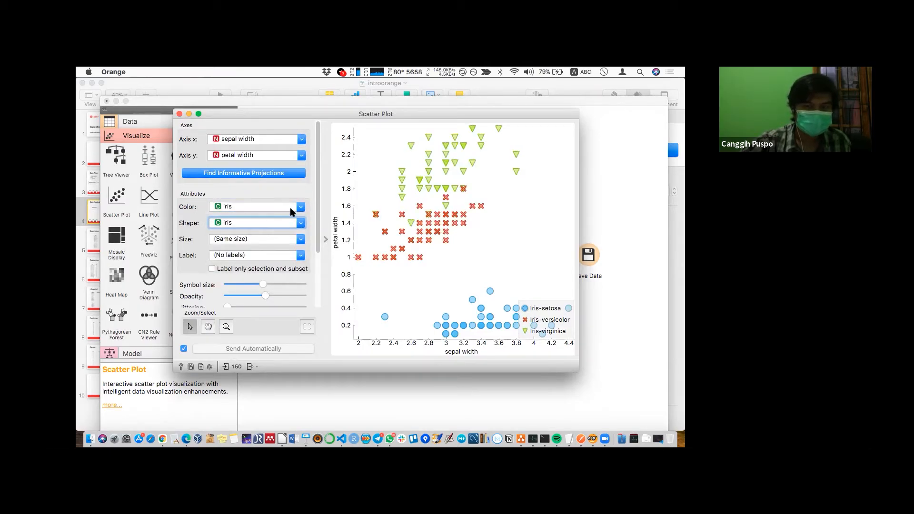
{"action": "left_click", "coordinate": [255, 240]}
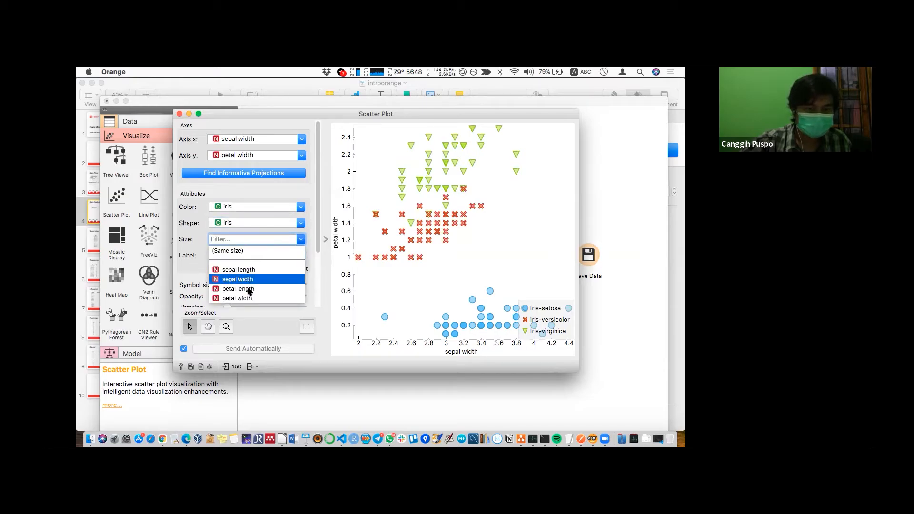
{"action": "left_click", "coordinate": [257, 270]}
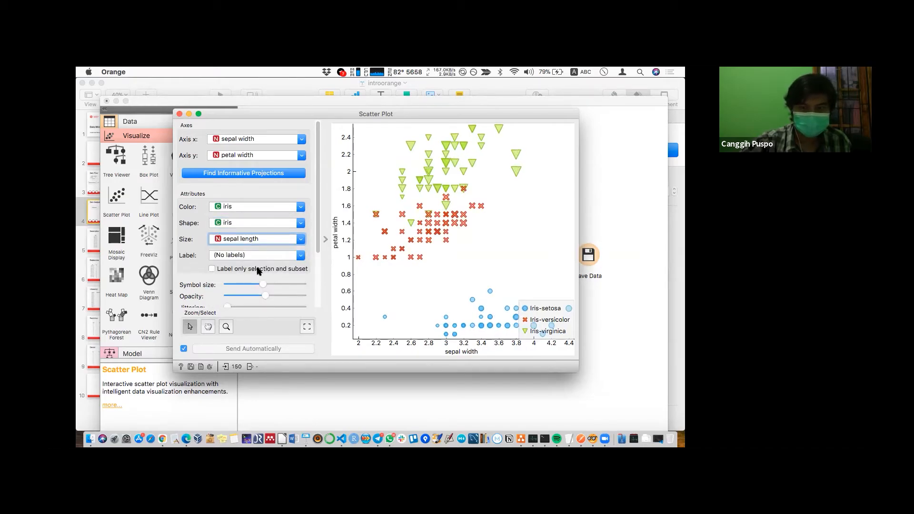
- Try labelling the scatter plot points by iris, and set the label option back to no labels
{"action": "left_click", "coordinate": [282, 255]}
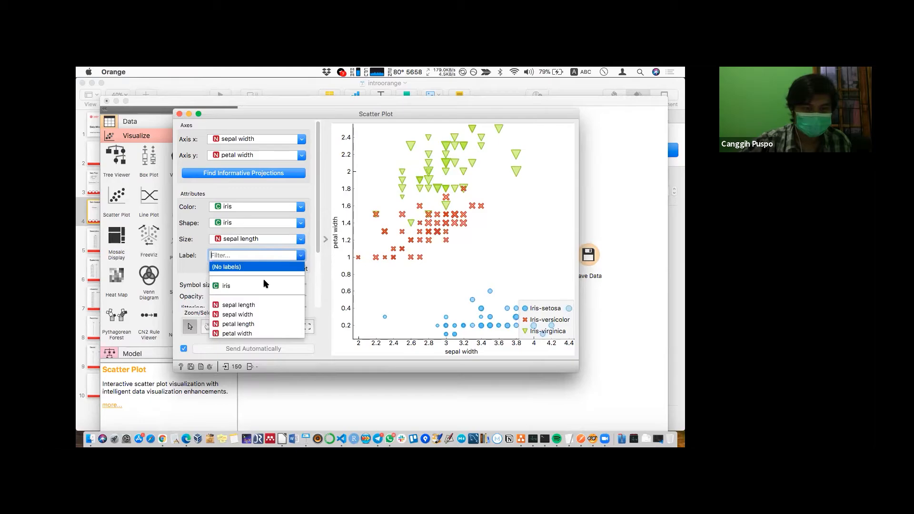
{"action": "left_click", "coordinate": [262, 286]}
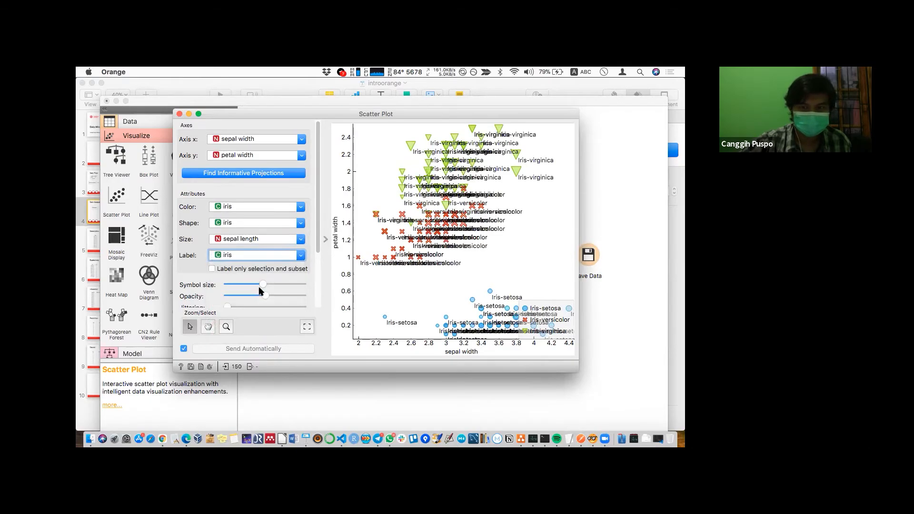
{"action": "left_click", "coordinate": [270, 257]}
{"action": "left_click", "coordinate": [255, 270]}
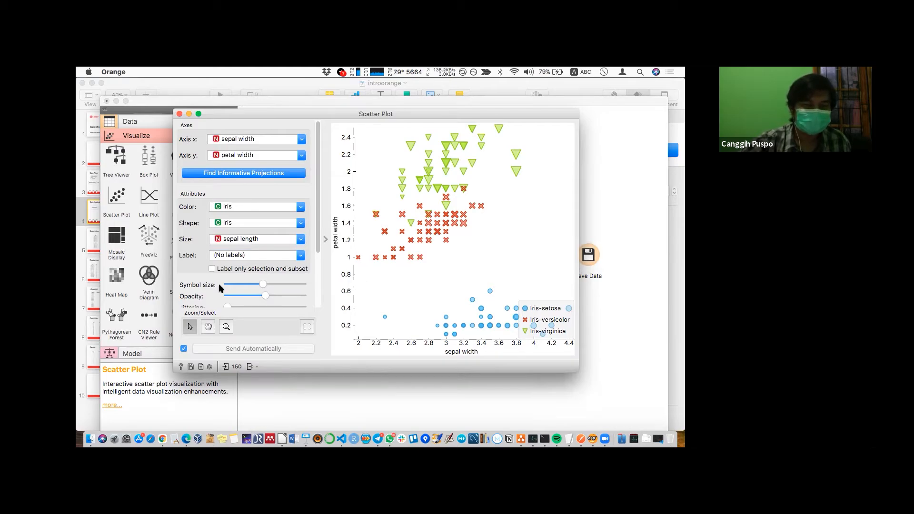
- Increase the symbol size and lower the opacity of the scatter plot points
{"action": "scroll", "coordinate": [220, 288], "scroll_direction": "down", "scroll_amount": 3}
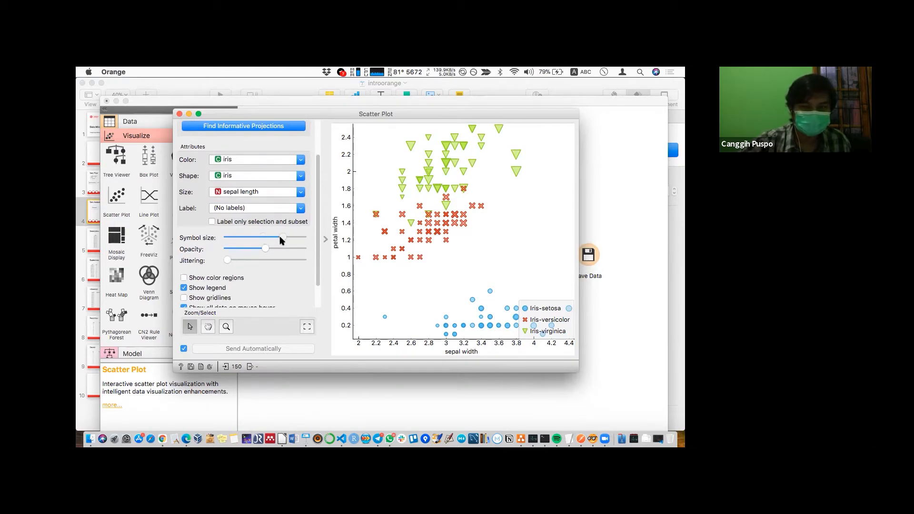
{"action": "left_click_drag", "start_coordinate": [266, 249], "coordinate": [195, 268]}
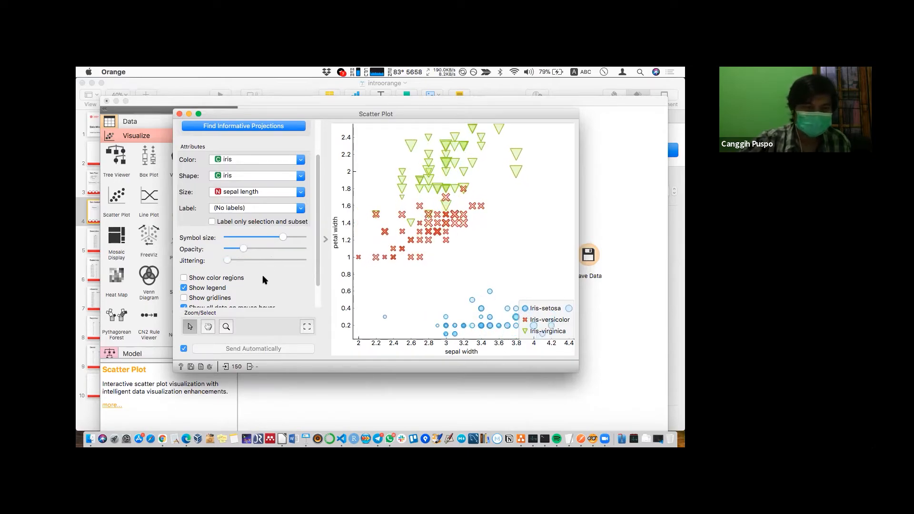
- Show color regions on the scatter plot, and turn the gridlines on and off again
{"action": "scroll", "coordinate": [278, 273], "scroll_direction": "down", "scroll_amount": 2}
{"action": "left_click", "coordinate": [184, 251]}
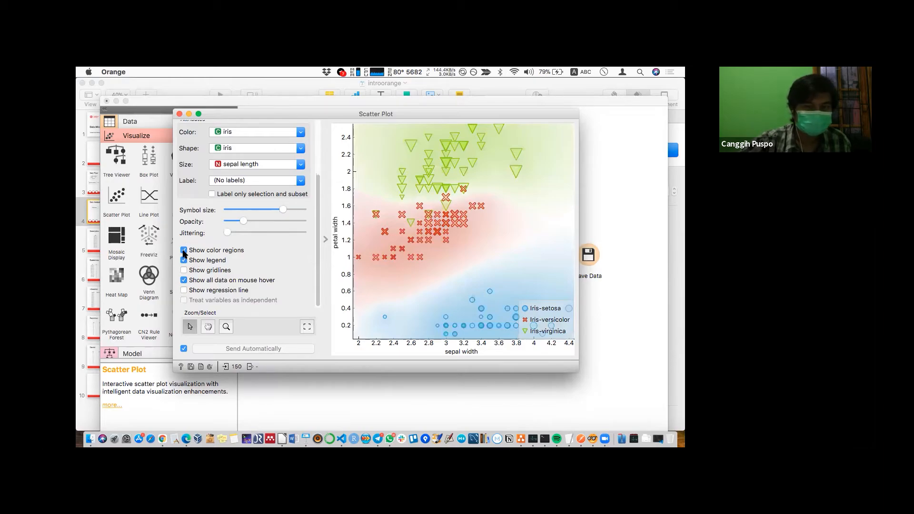
{"action": "left_click", "coordinate": [184, 271]}
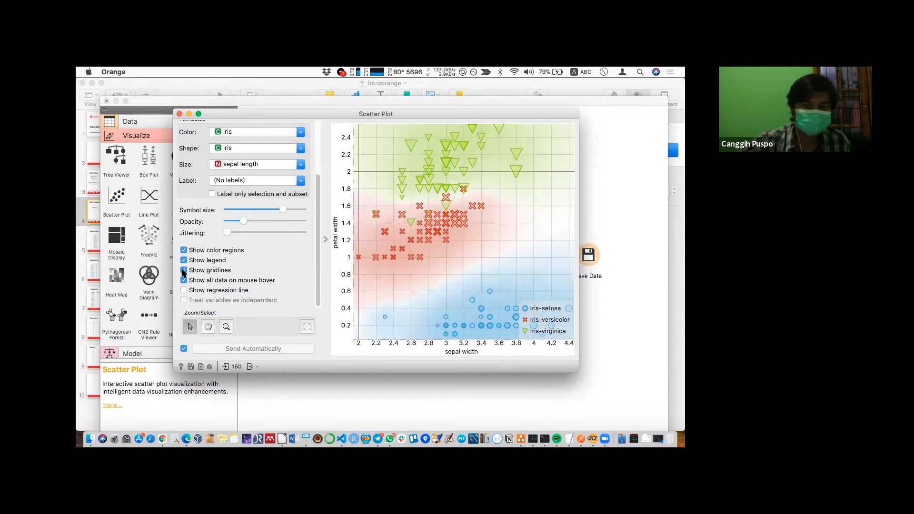
{"action": "left_click", "coordinate": [184, 270]}
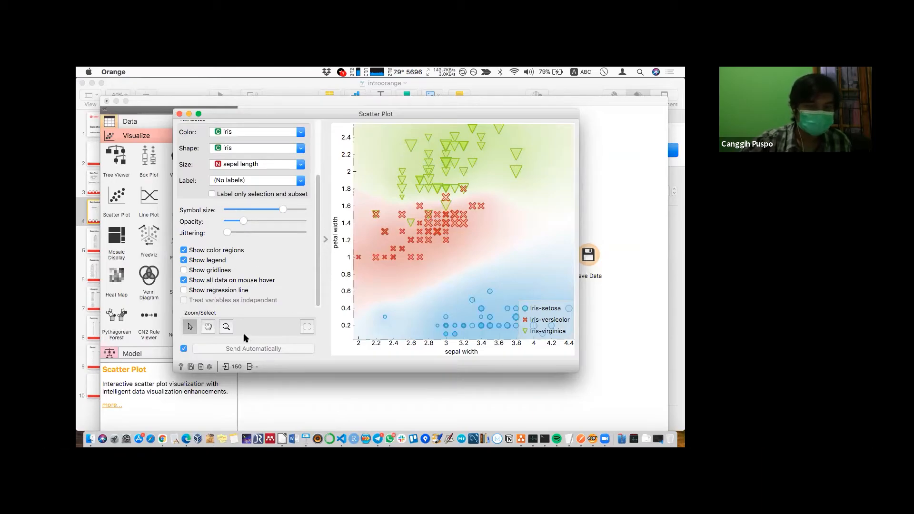
{"action": "left_click", "coordinate": [191, 367]}
{"action": "left_click", "coordinate": [191, 368]}
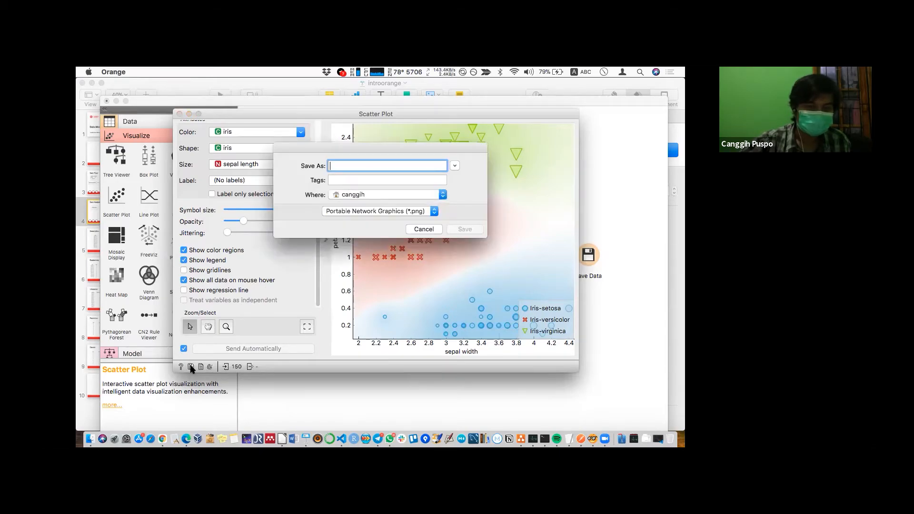
{"action": "left_click", "coordinate": [423, 230]}
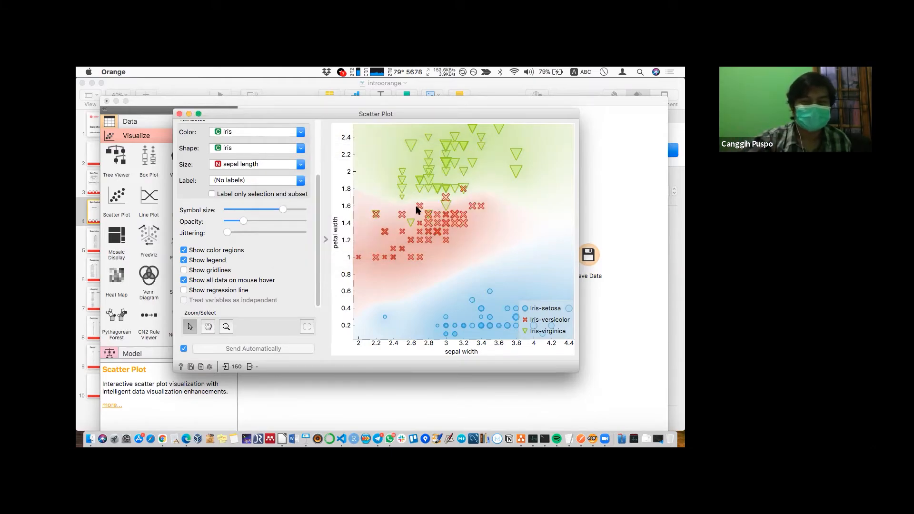
- Review the scatter plot and its axis and attribute settings, and close the Scatter Plot window
{"action": "mouse_move", "coordinate": [420, 240]}
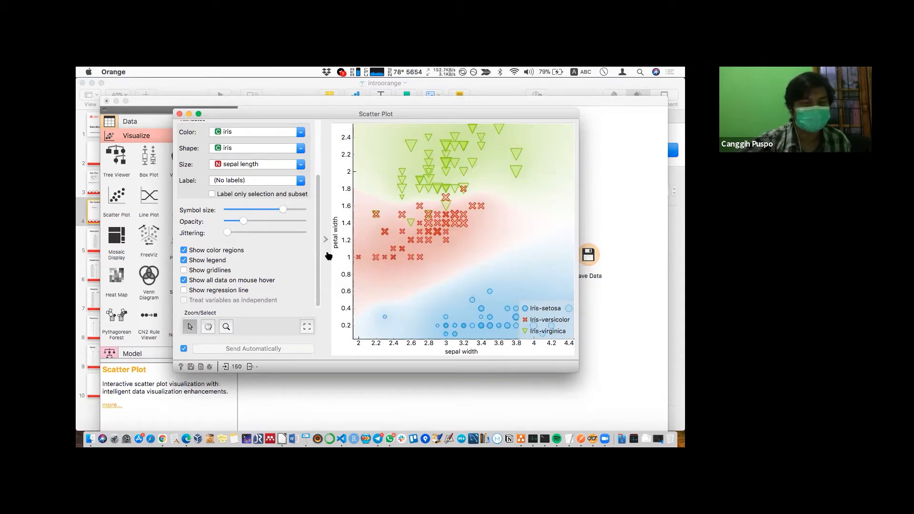
{"action": "left_click_drag", "start_coordinate": [317, 230], "coordinate": [313, 168]}
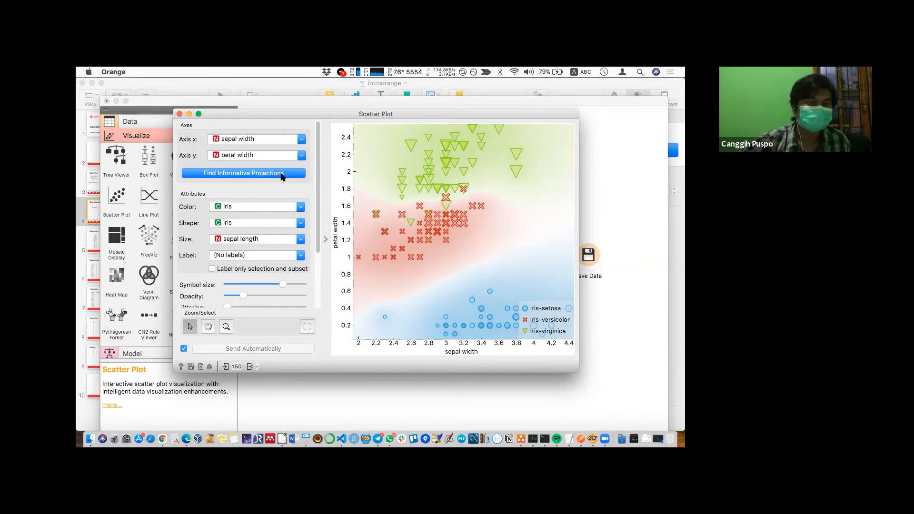
{"action": "left_click", "coordinate": [179, 114]}
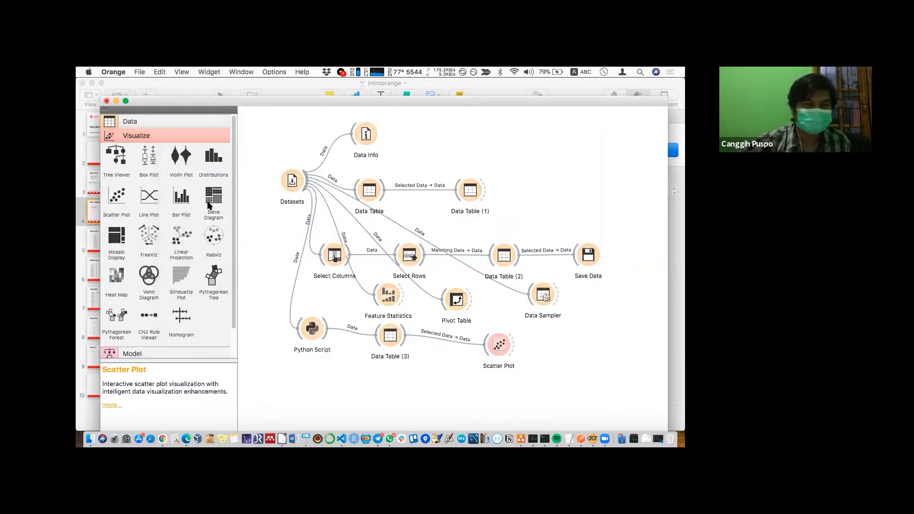
- Open the Datasets widget, browse the list of available datasets and their sizes, and close it with Iris kept as the dataset
{"action": "double_click", "coordinate": [290, 181]}
{"action": "scroll", "coordinate": [375, 199], "scroll_direction": "down", "scroll_amount": 5}
{"action": "scroll", "coordinate": [375, 202], "scroll_direction": "up", "scroll_amount": 5}
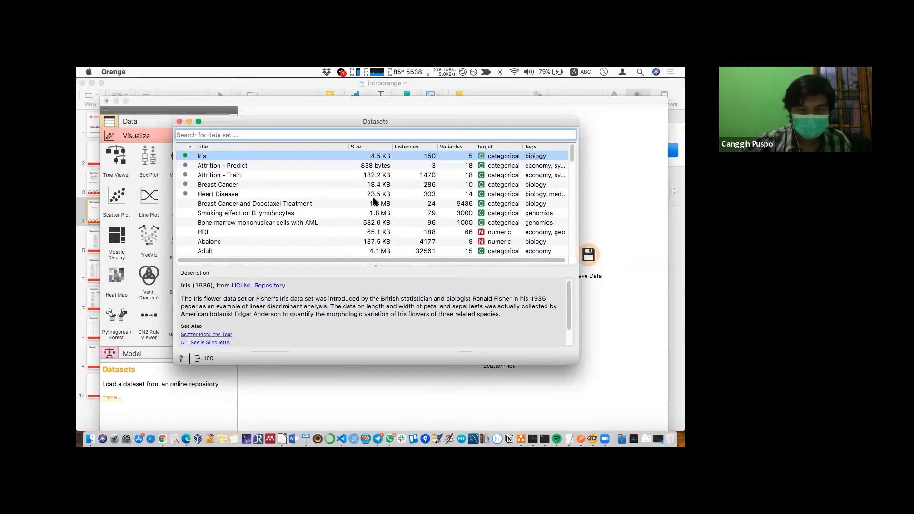
{"action": "scroll", "coordinate": [421, 199], "scroll_direction": "down", "scroll_amount": 2}
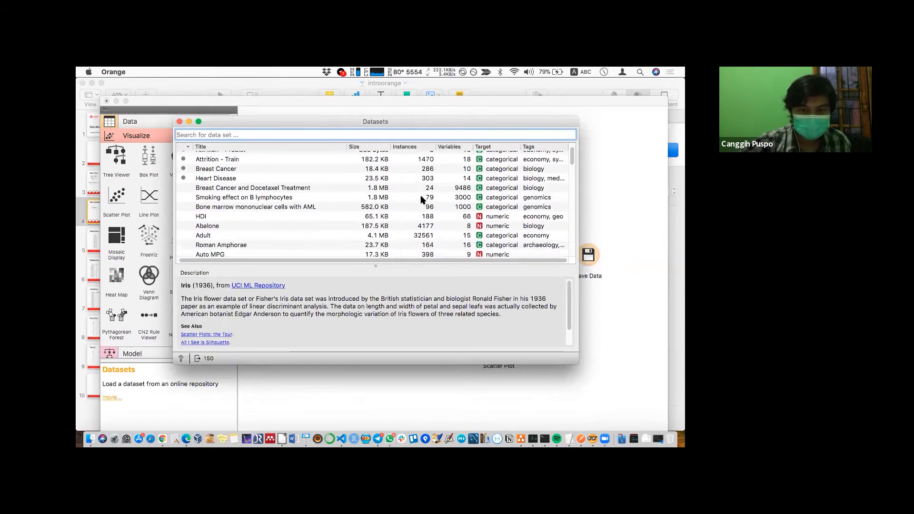
{"action": "scroll", "coordinate": [421, 199], "scroll_direction": "down", "scroll_amount": 3}
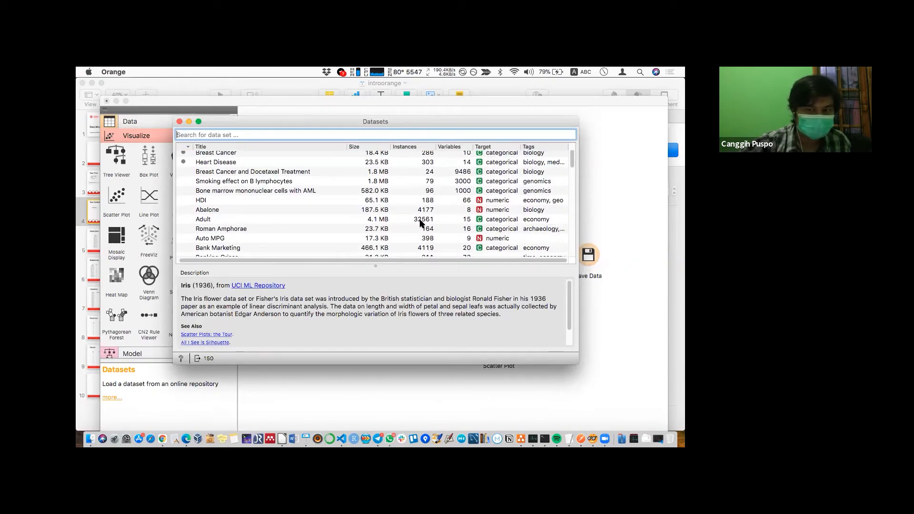
{"action": "scroll", "coordinate": [421, 221], "scroll_direction": "down", "scroll_amount": 1}
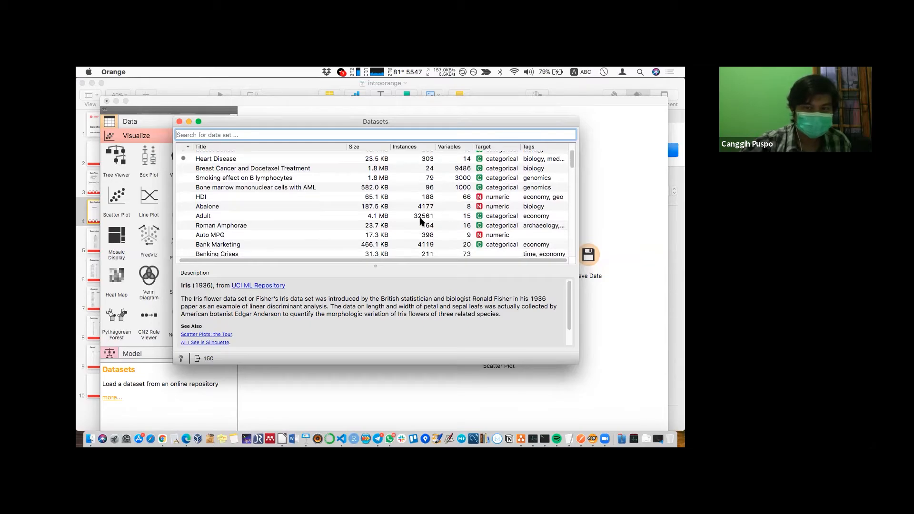
{"action": "scroll", "coordinate": [420, 220], "scroll_direction": "down", "scroll_amount": 10}
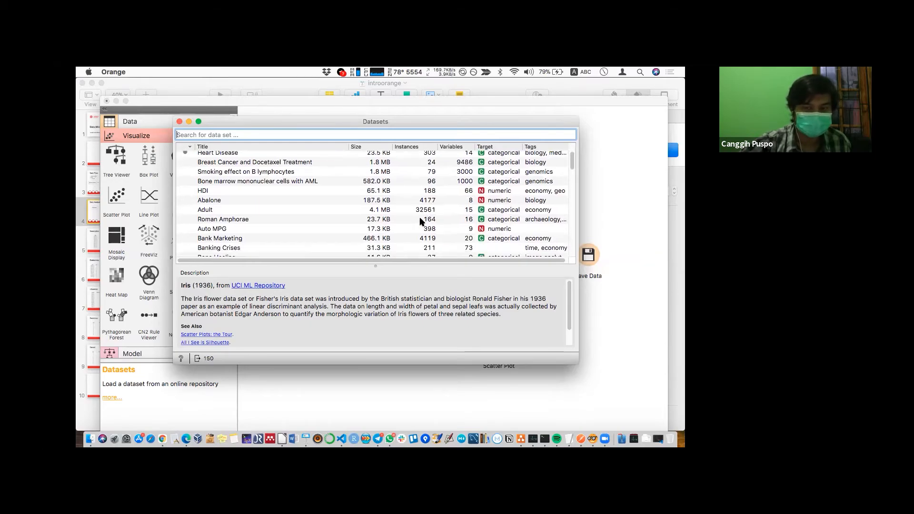
{"action": "scroll", "coordinate": [420, 220], "scroll_direction": "down", "scroll_amount": 7}
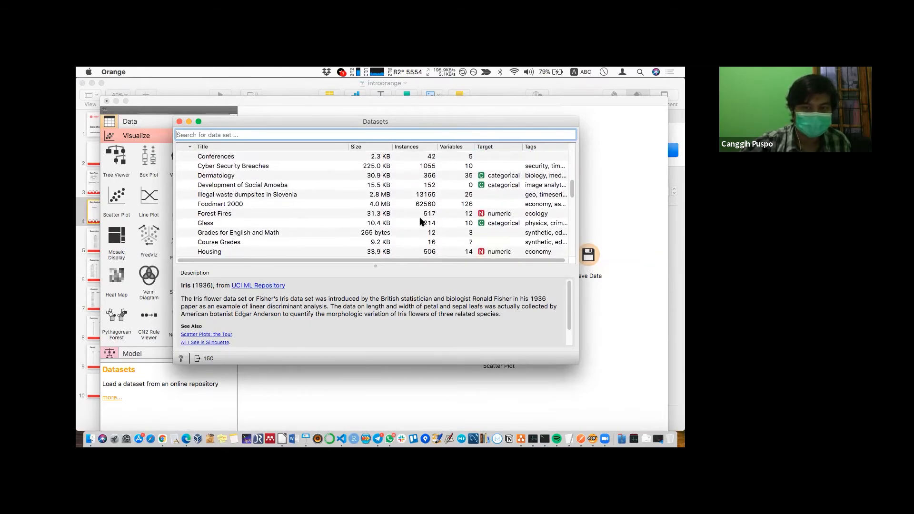
{"action": "scroll", "coordinate": [420, 209], "scroll_direction": "down", "scroll_amount": 20}
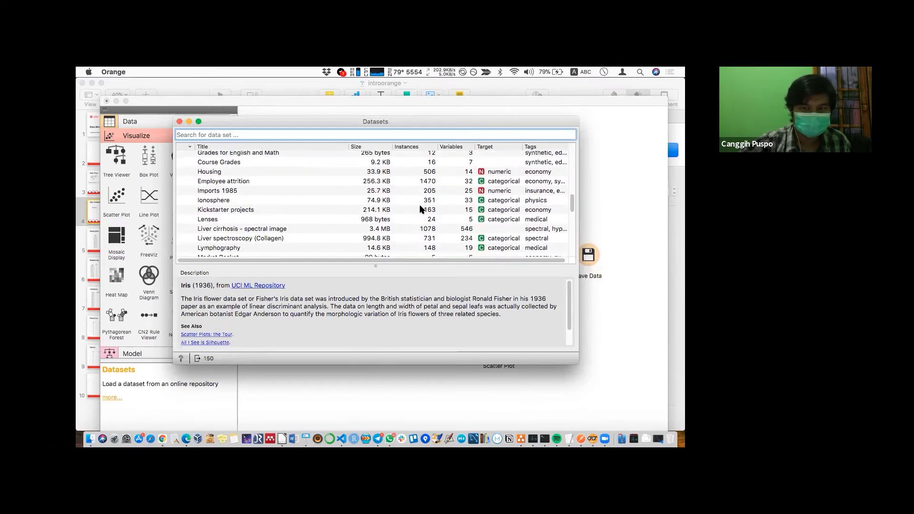
{"action": "scroll", "coordinate": [420, 209], "scroll_direction": "up", "scroll_amount": 10}
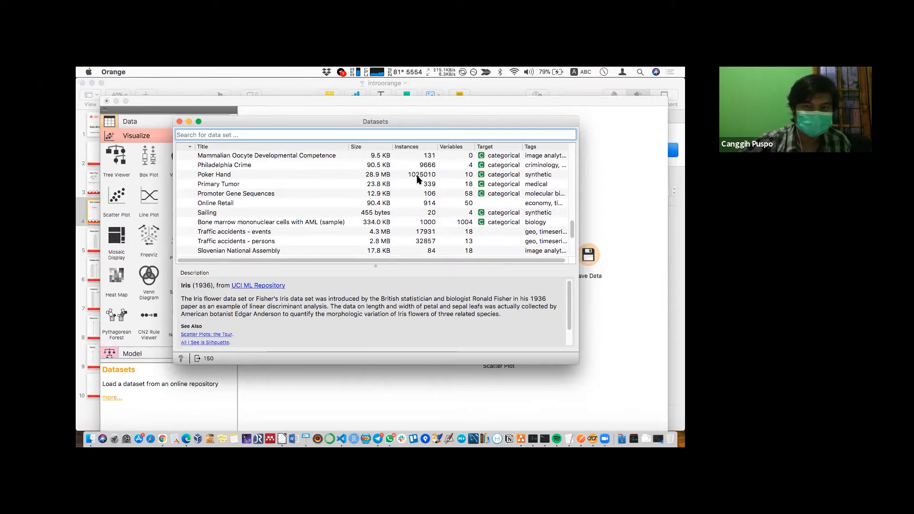
{"action": "scroll", "coordinate": [420, 188], "scroll_direction": "down", "scroll_amount": 5}
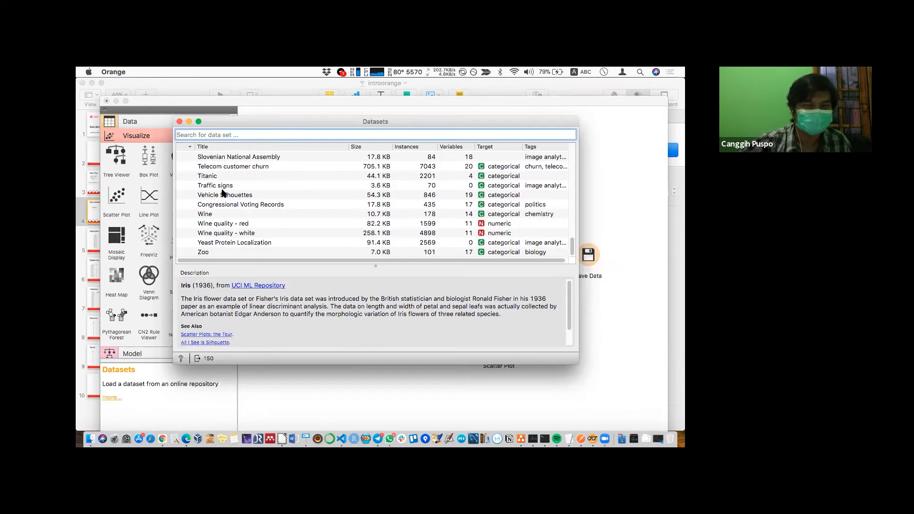
{"action": "scroll", "coordinate": [222, 193], "scroll_direction": "up", "scroll_amount": 5}
{"action": "scroll", "coordinate": [222, 192], "scroll_direction": "up", "scroll_amount": 4}
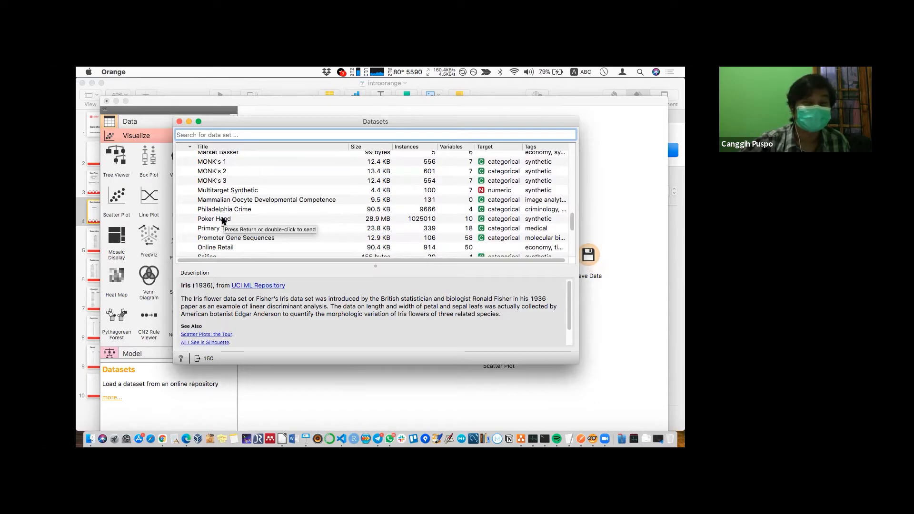
{"action": "left_click", "coordinate": [179, 122]}
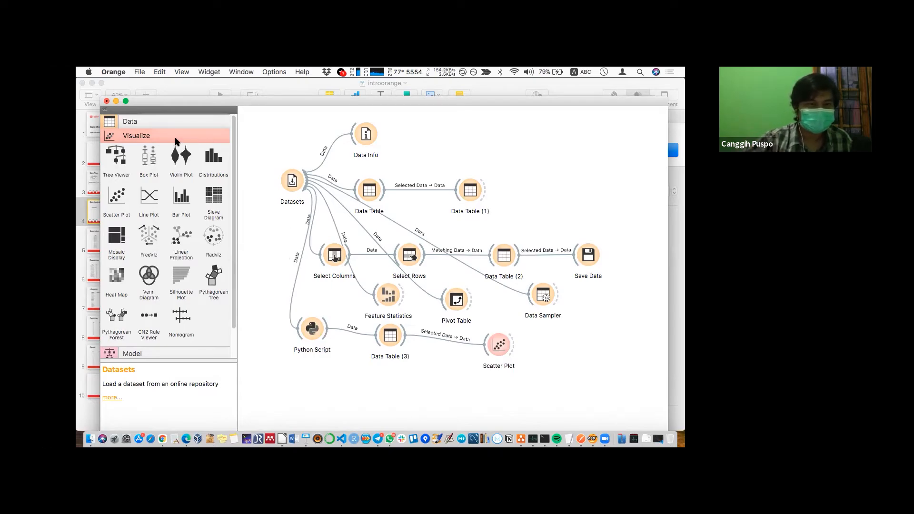
- Look for the Unsupervised category in the widget toolbox
{"action": "scroll", "coordinate": [179, 202], "scroll_direction": "down", "scroll_amount": 2}
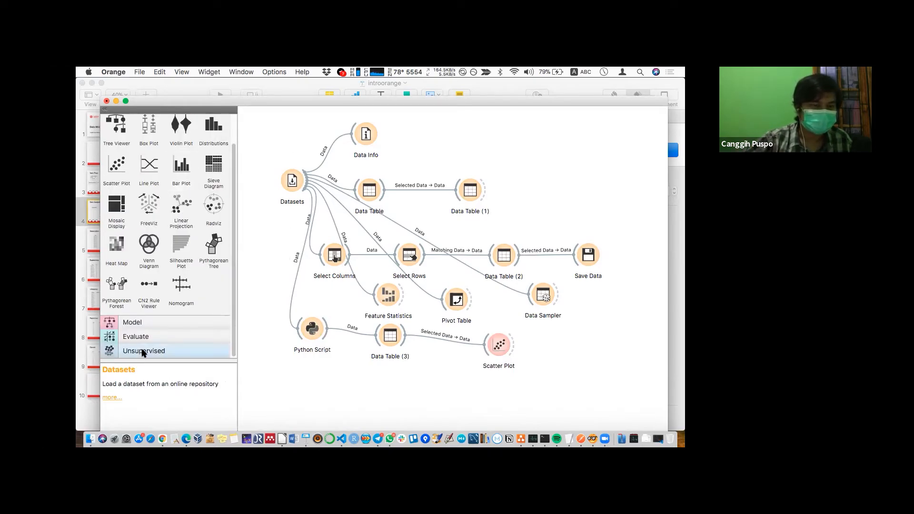